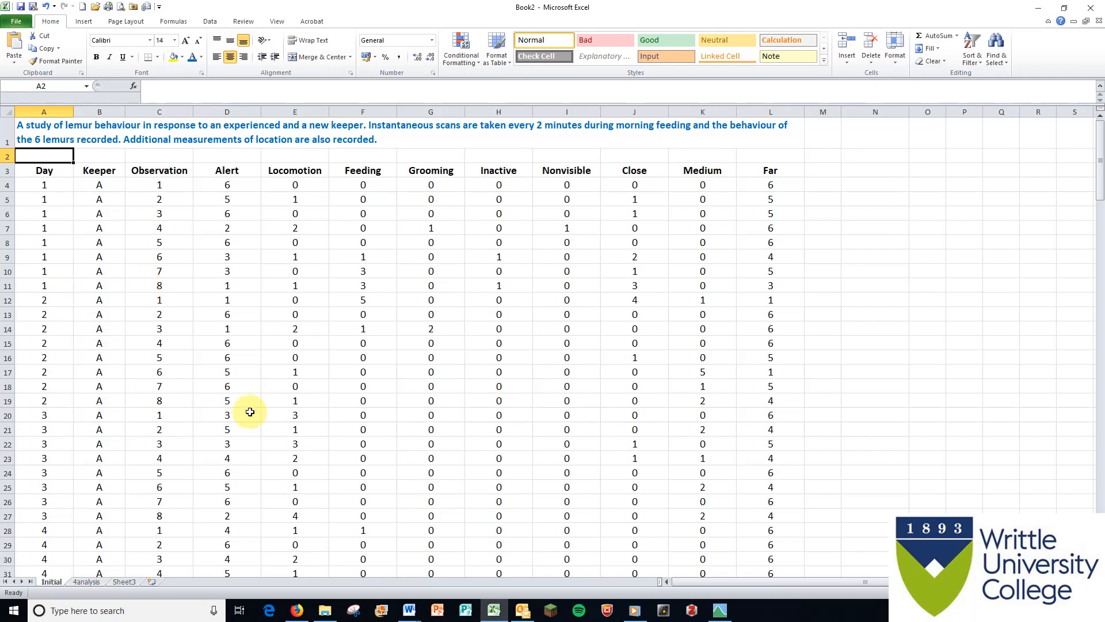
# Examine the eight numbered observations recorded for day 1 under keeper A in the Observation column.
pyautogui.click(168, 185)
pyautogui.click(169, 199)
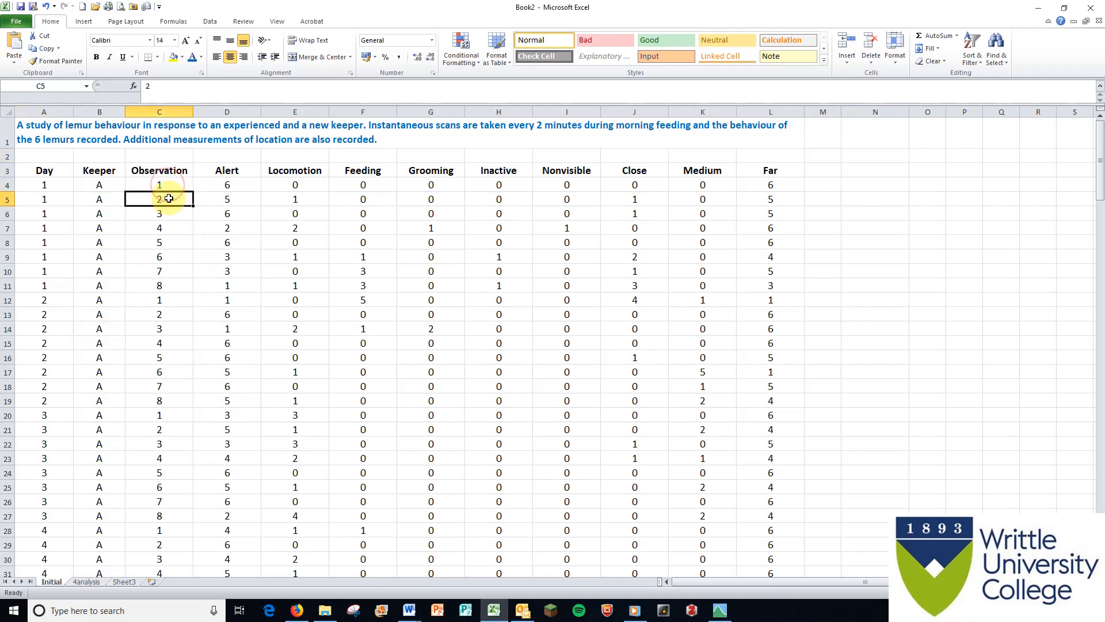
pyautogui.click(170, 213)
pyautogui.click(169, 228)
pyautogui.click(168, 242)
pyautogui.click(166, 257)
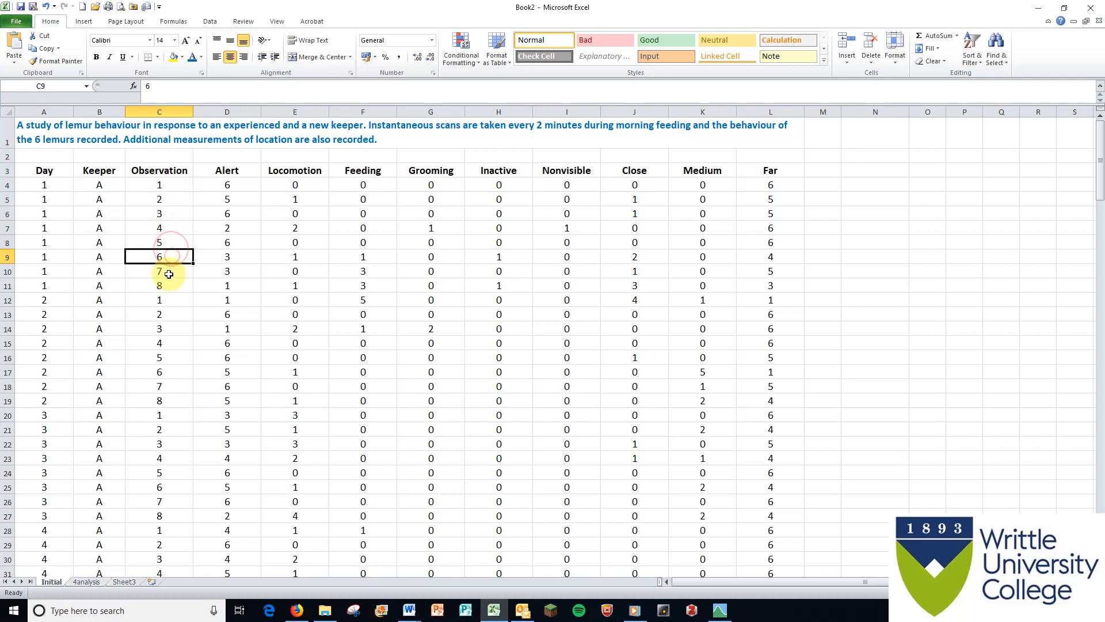
pyautogui.click(165, 271)
pyautogui.click(166, 286)
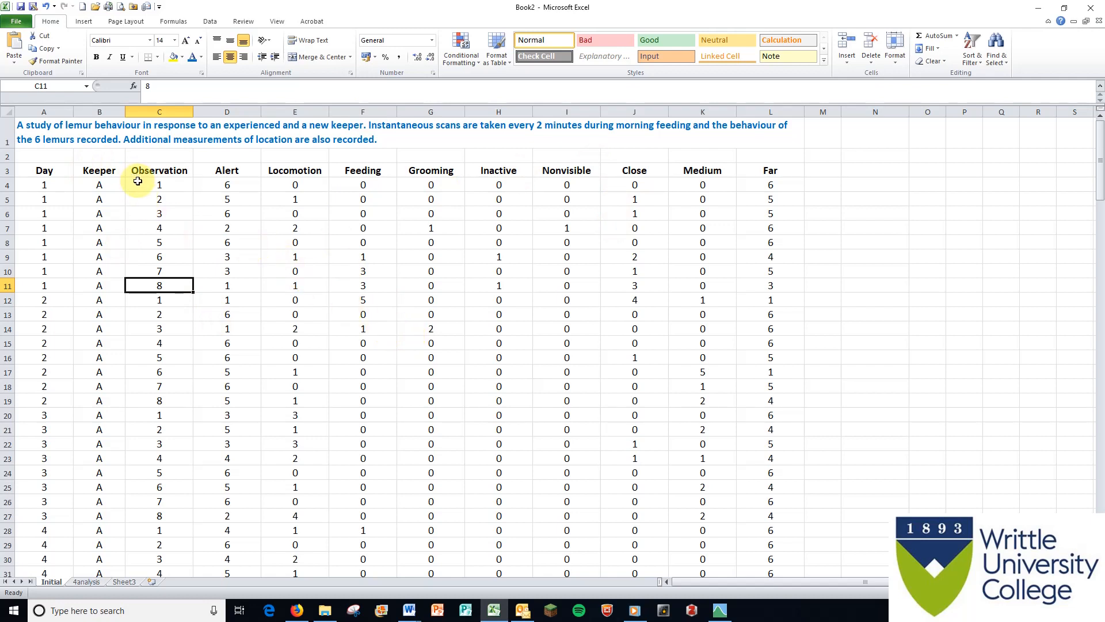
pyautogui.moveTo(149, 179); pyautogui.dragTo(152, 285)
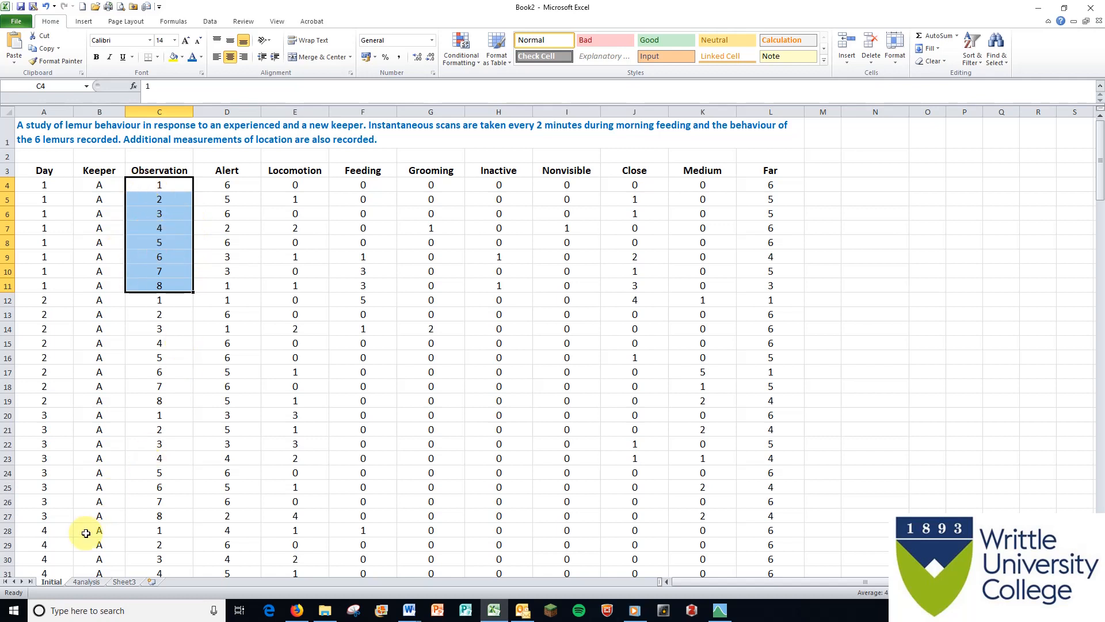
# View the daily summary per keeper on the 4analysis sheet and return to the Initial sheet.
pyautogui.click(87, 582)
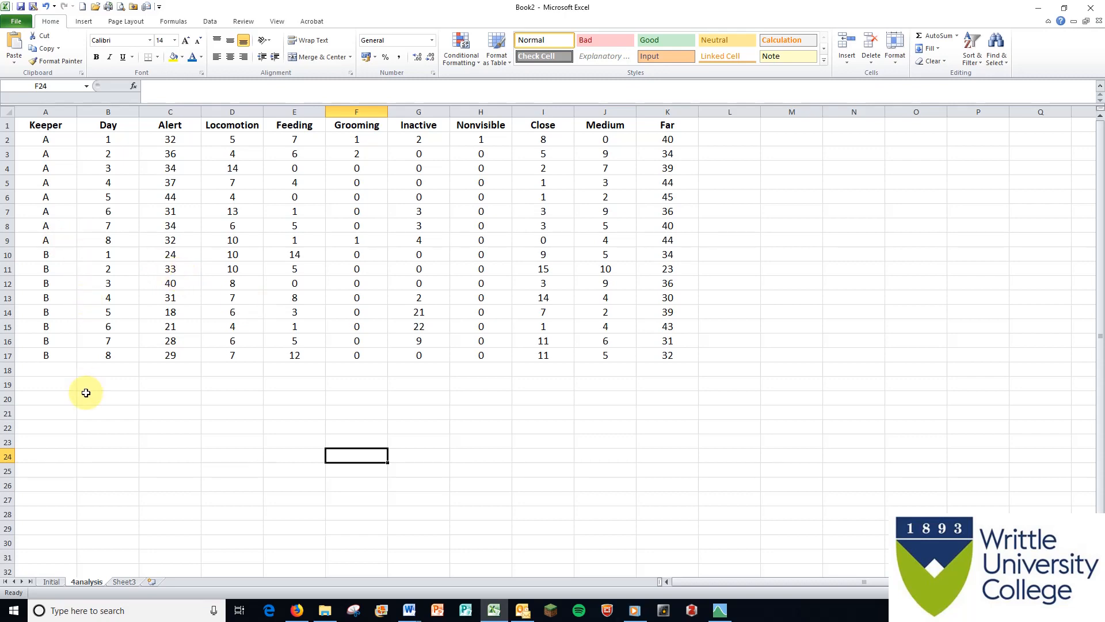
pyautogui.click(51, 582)
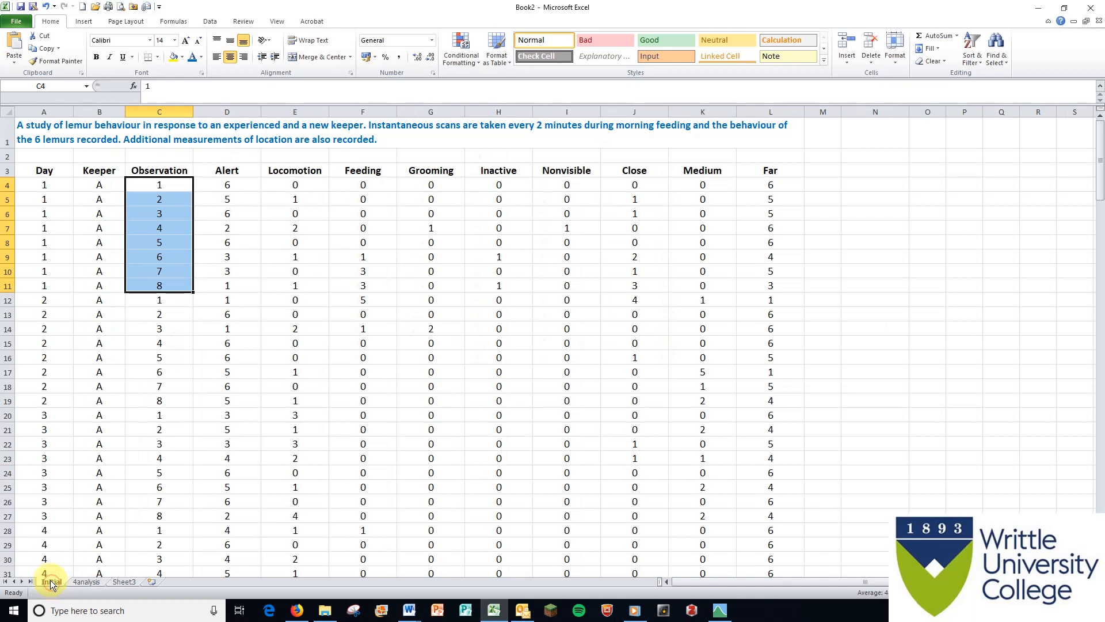
pyautogui.click(868, 258)
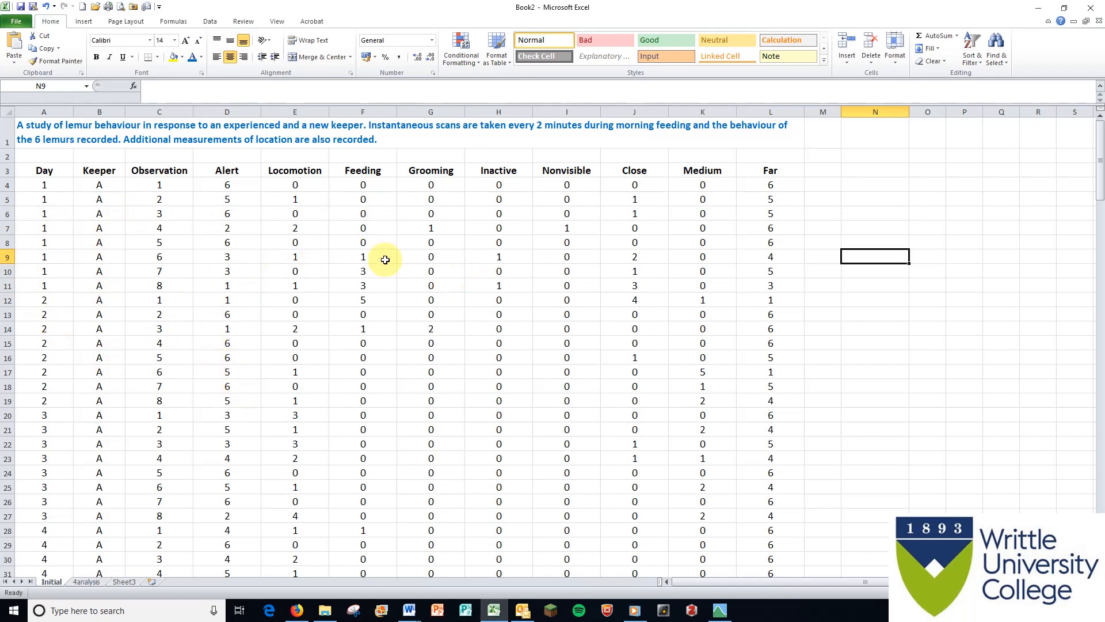
# Go through the behaviour category headings in row 3, from Alert to Nonvisible.
pyautogui.click(233, 171)
pyautogui.click(294, 172)
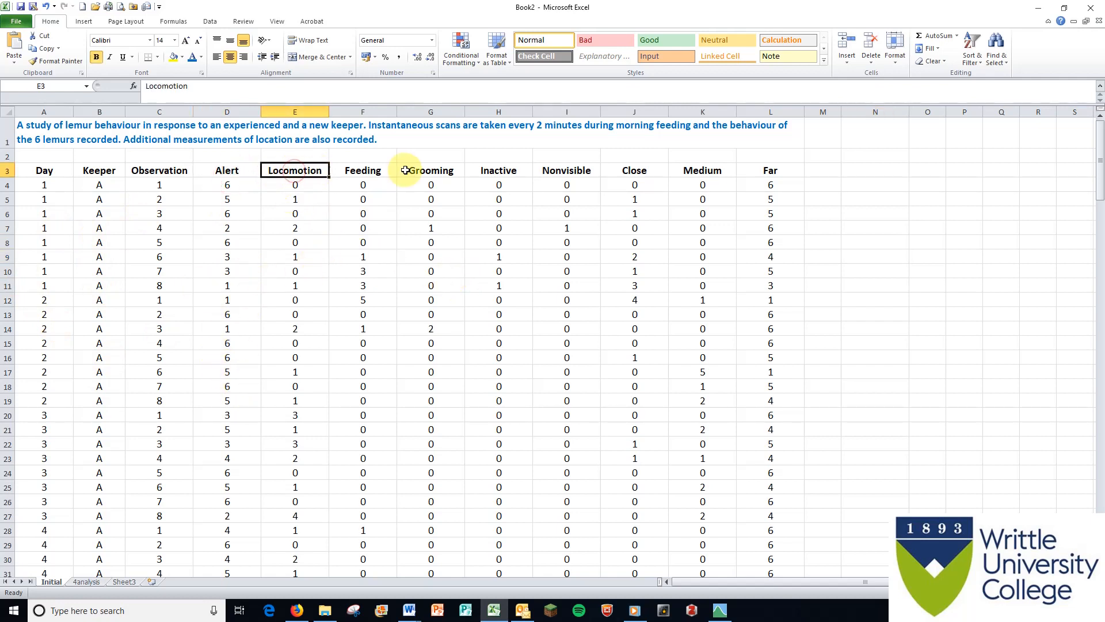
pyautogui.click(364, 171)
pyautogui.click(433, 172)
pyautogui.click(502, 168)
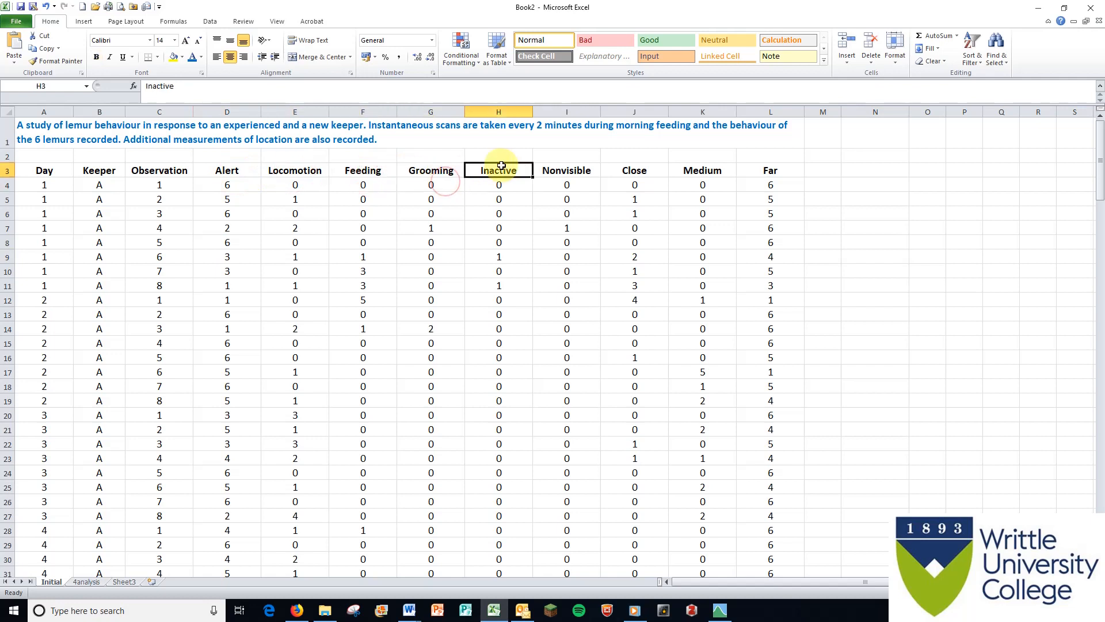
pyautogui.click(550, 169)
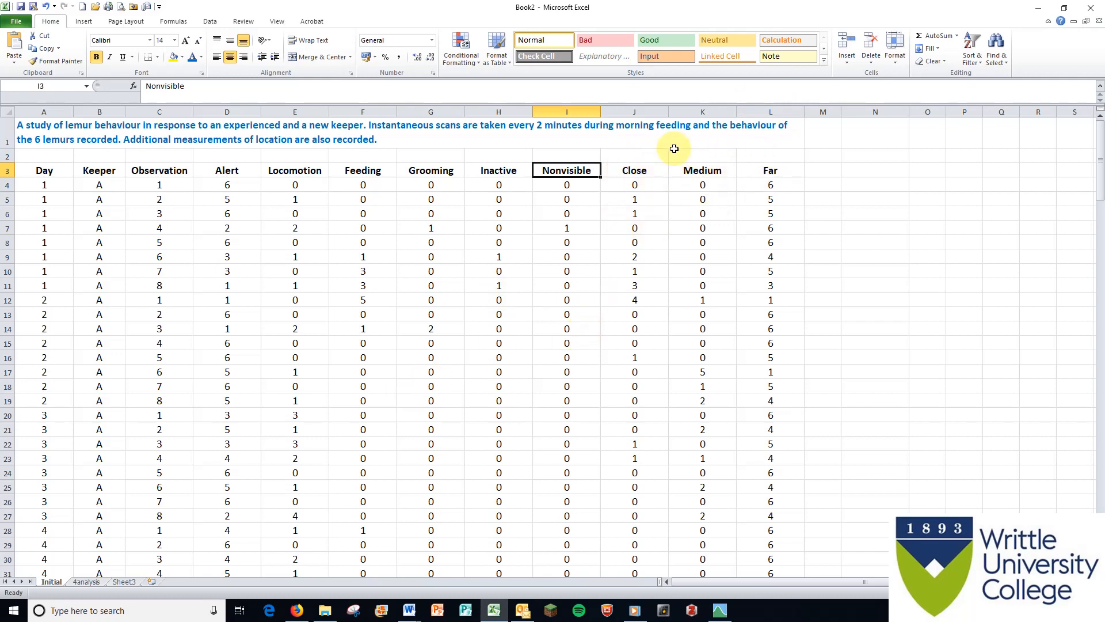
# Insert a new column before the Close column and give it the heading CHECK1 in row 3.
pyautogui.click(638, 110)
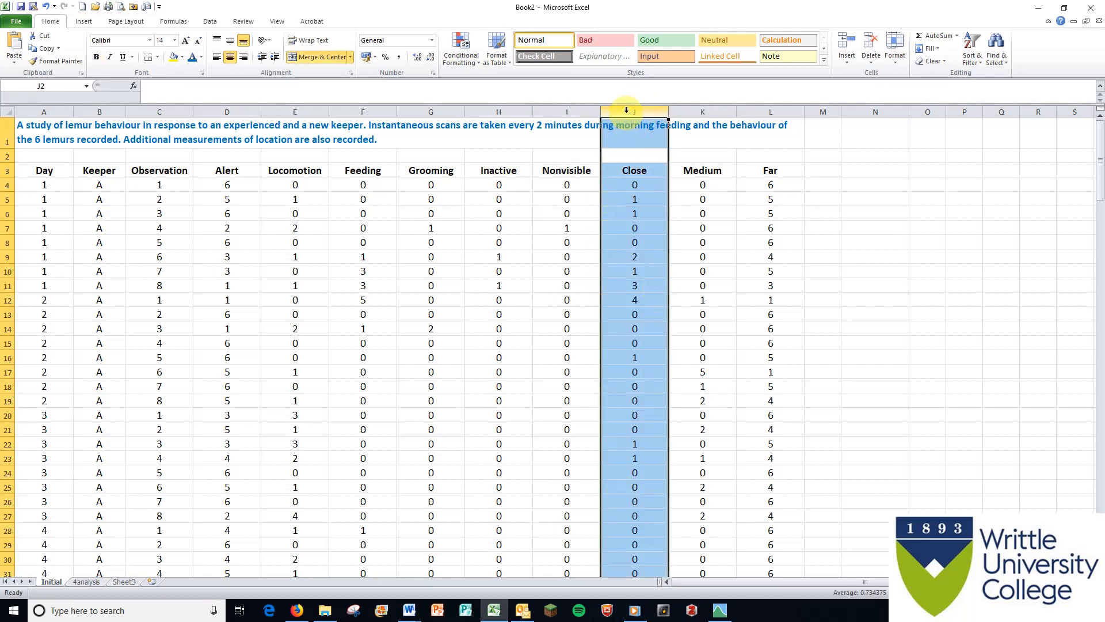
pyautogui.rightClick(627, 111)
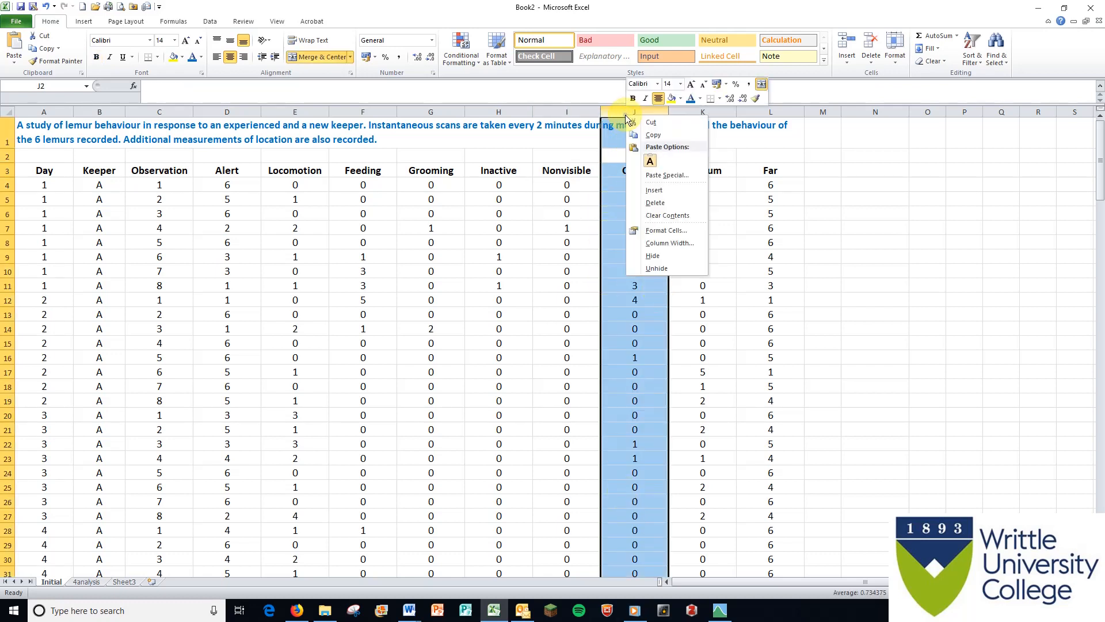
pyautogui.click(654, 192)
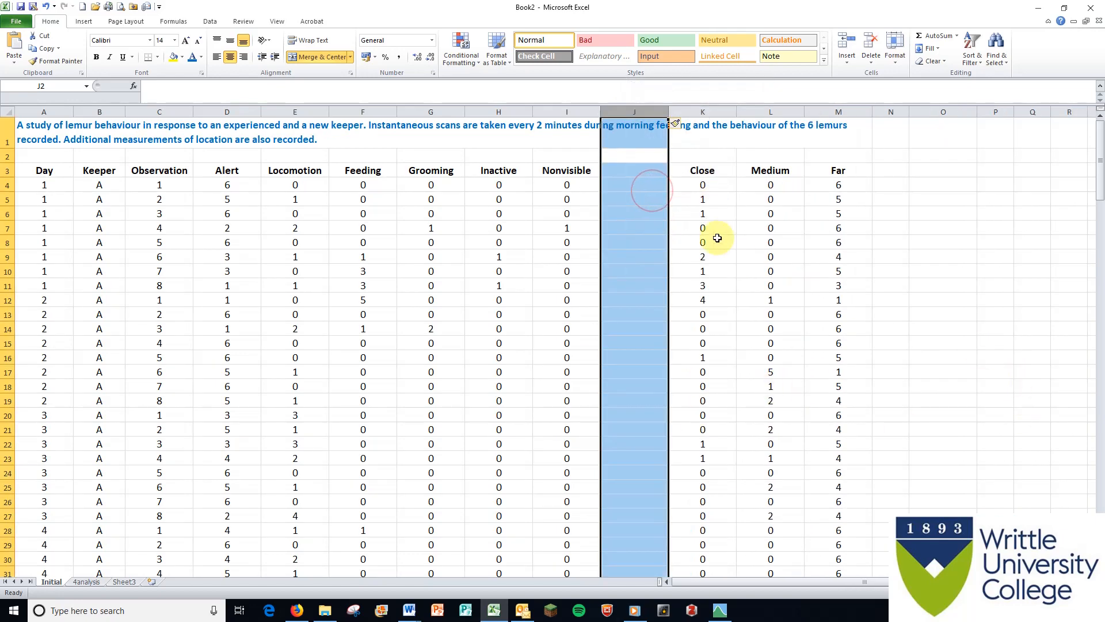
pyautogui.click(627, 173)
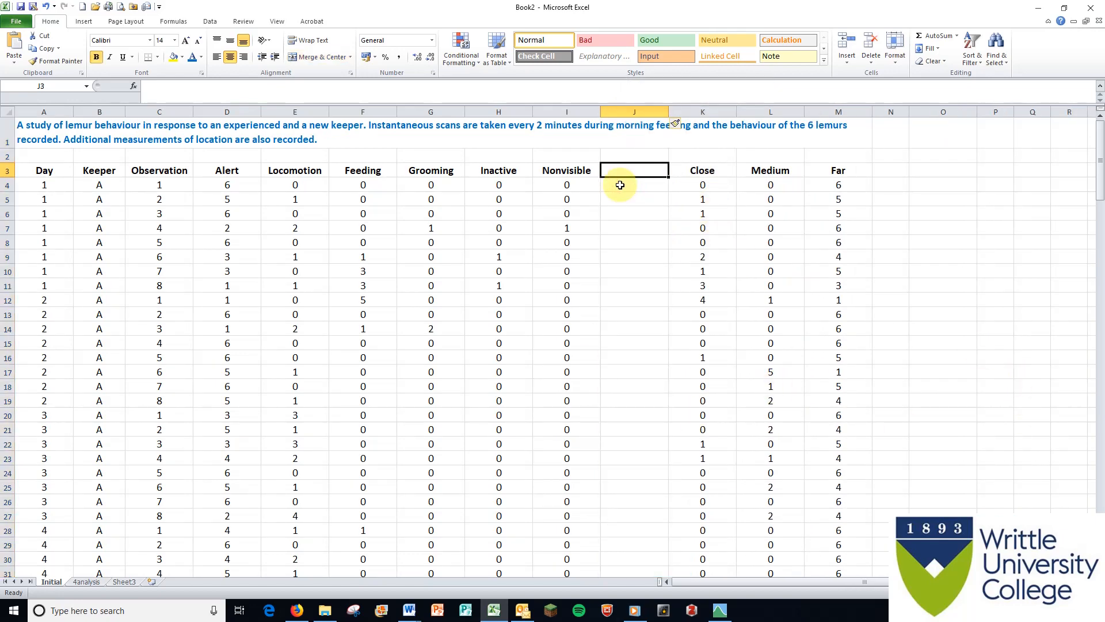
pyautogui.write('CHECK1')
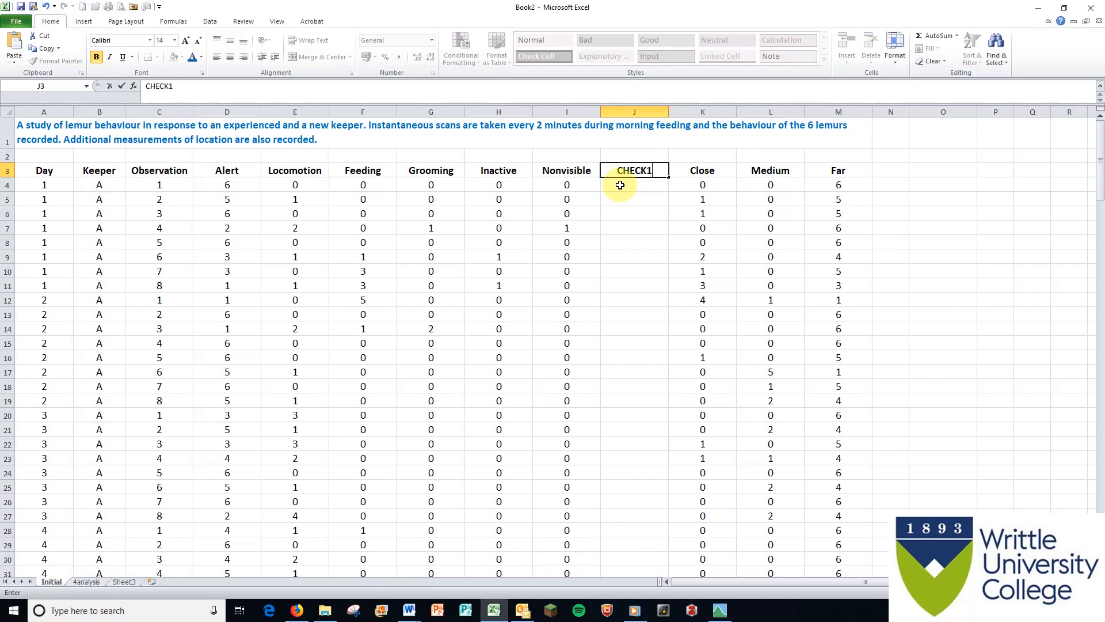
# Enter the formula =SUM(D4:I4) in J4 to total the behaviour counts from Alert to Nonvisible.
pyautogui.click(617, 187)
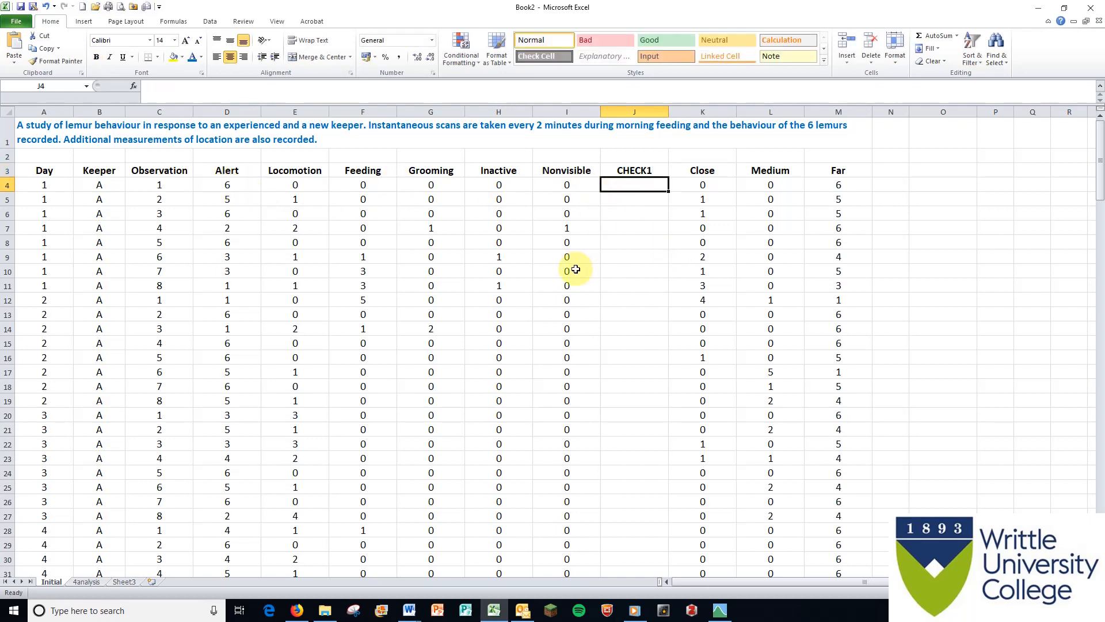
pyautogui.write('=')
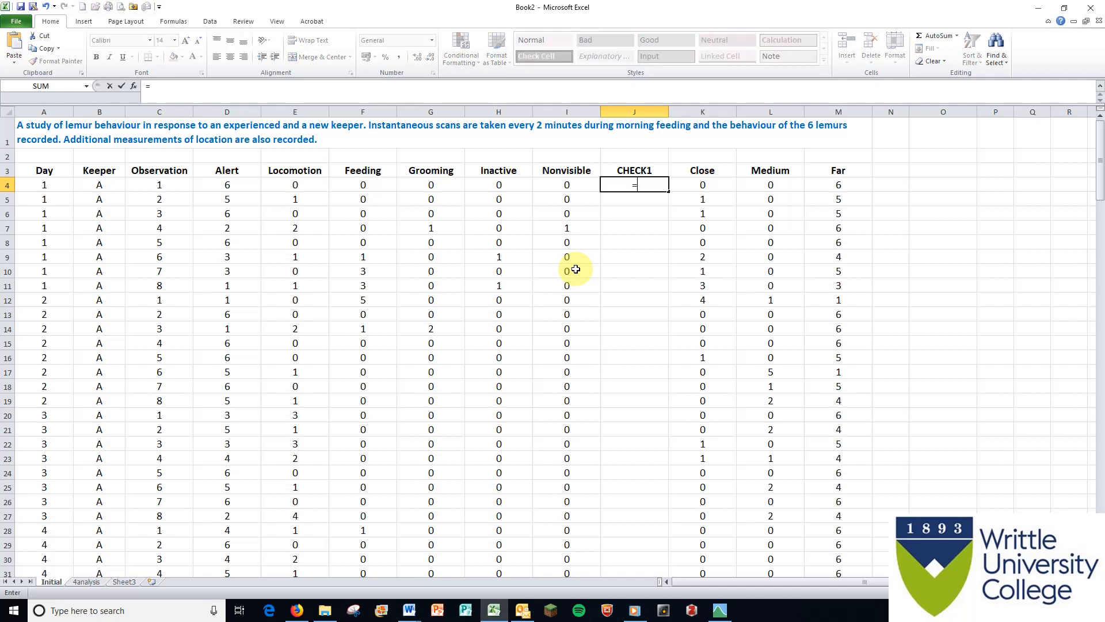
pyautogui.write('sum(')
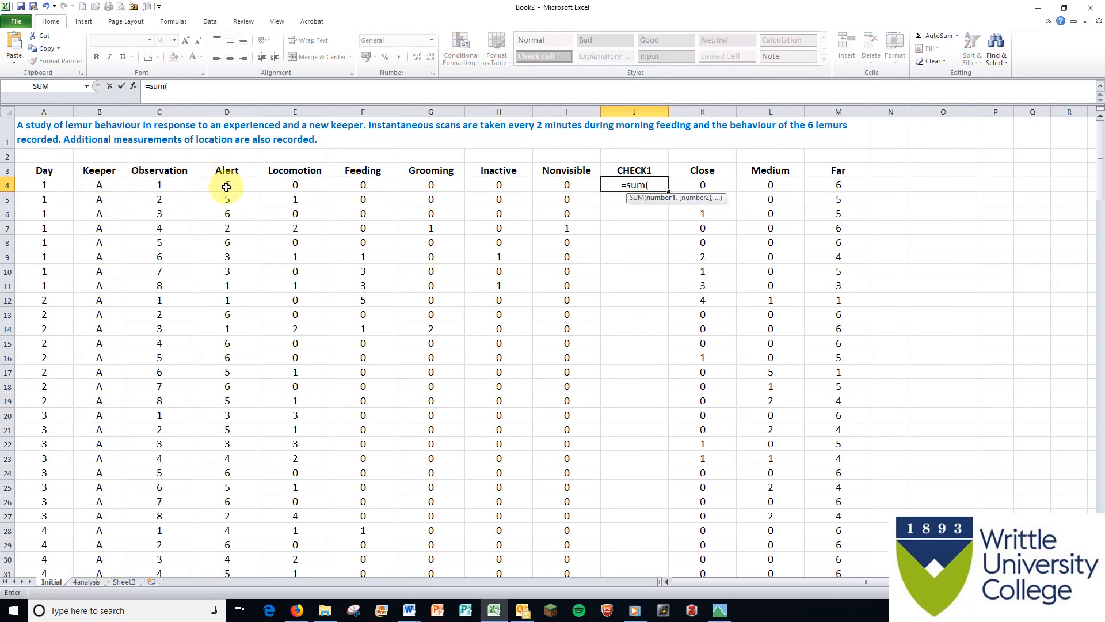
pyautogui.click(226, 187)
pyautogui.moveTo(227, 187); pyautogui.dragTo(578, 179)
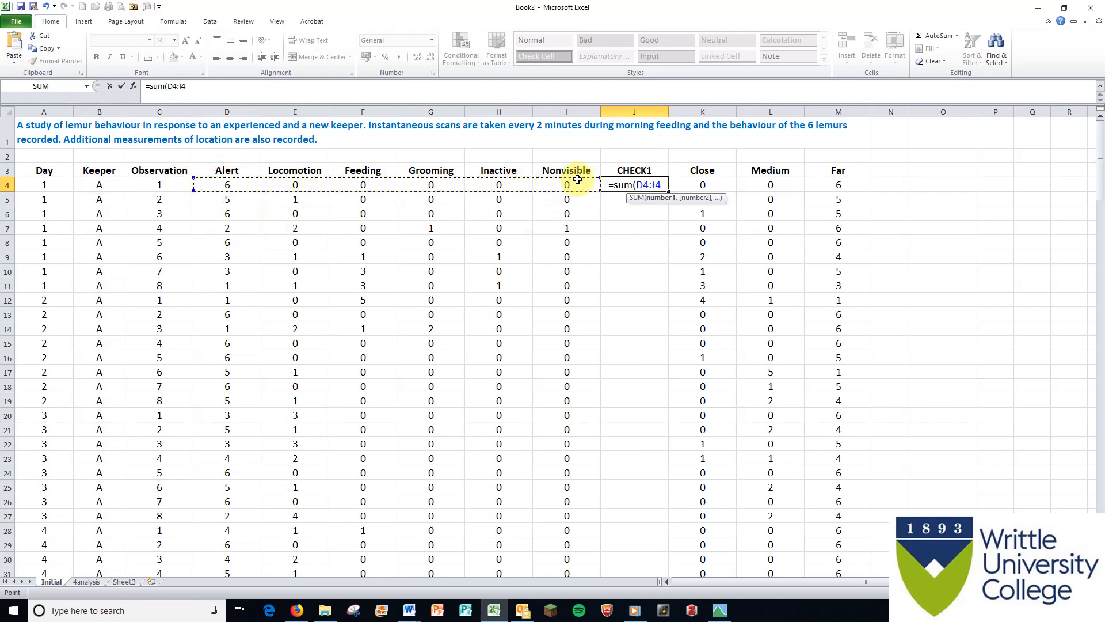
pyautogui.write(')')
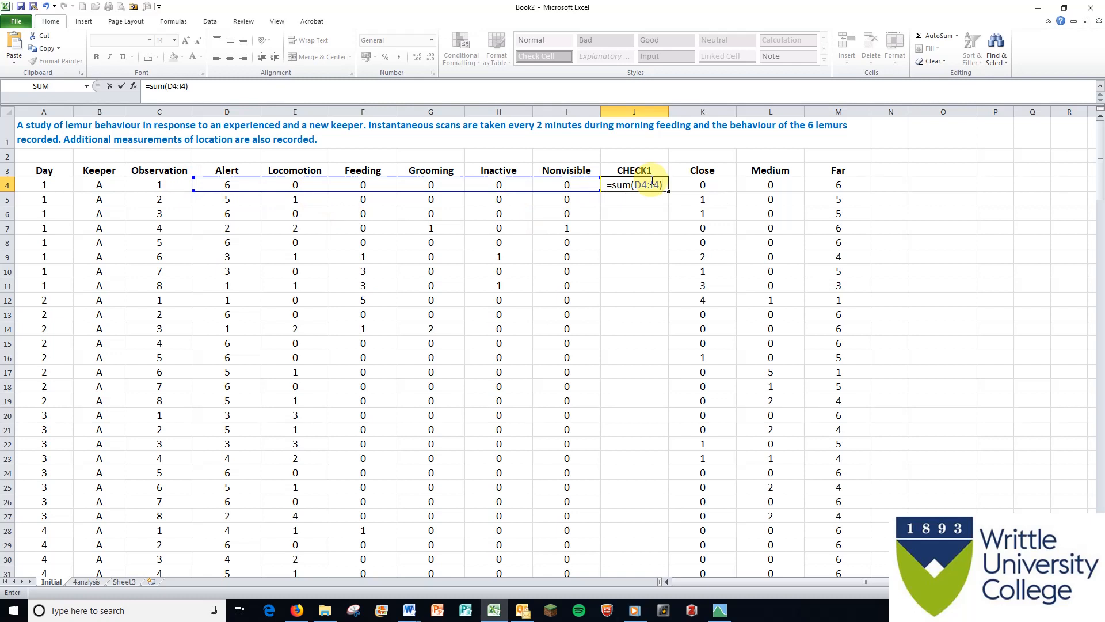
pyautogui.press('Return')
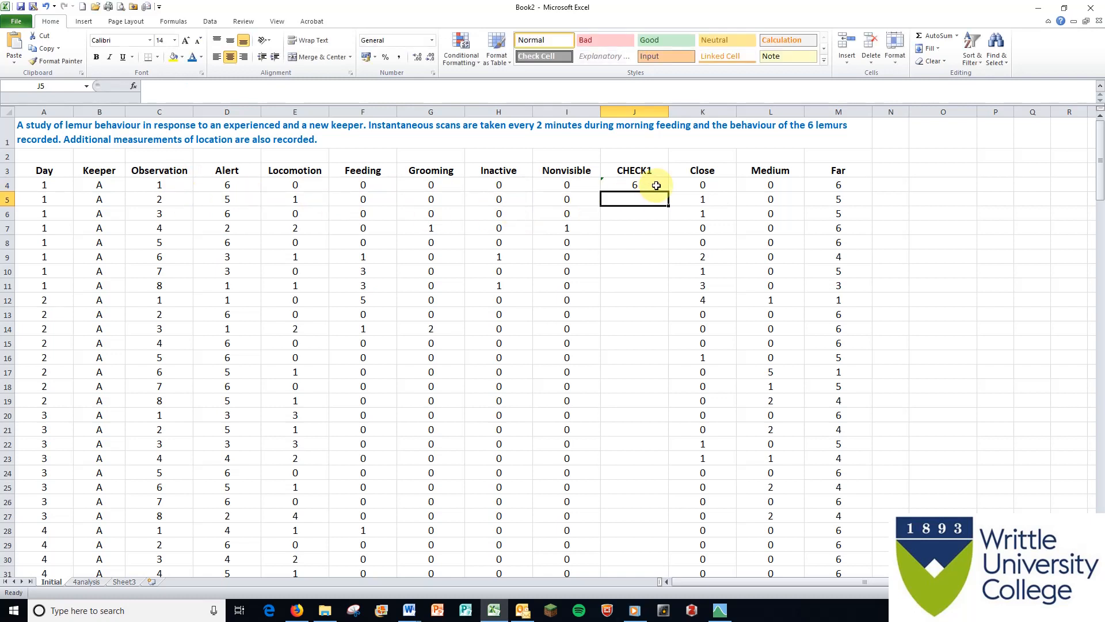
# Fill the J4 sum formula down the CHECK1 column to row 131 and review all its totals.
pyautogui.click(649, 185)
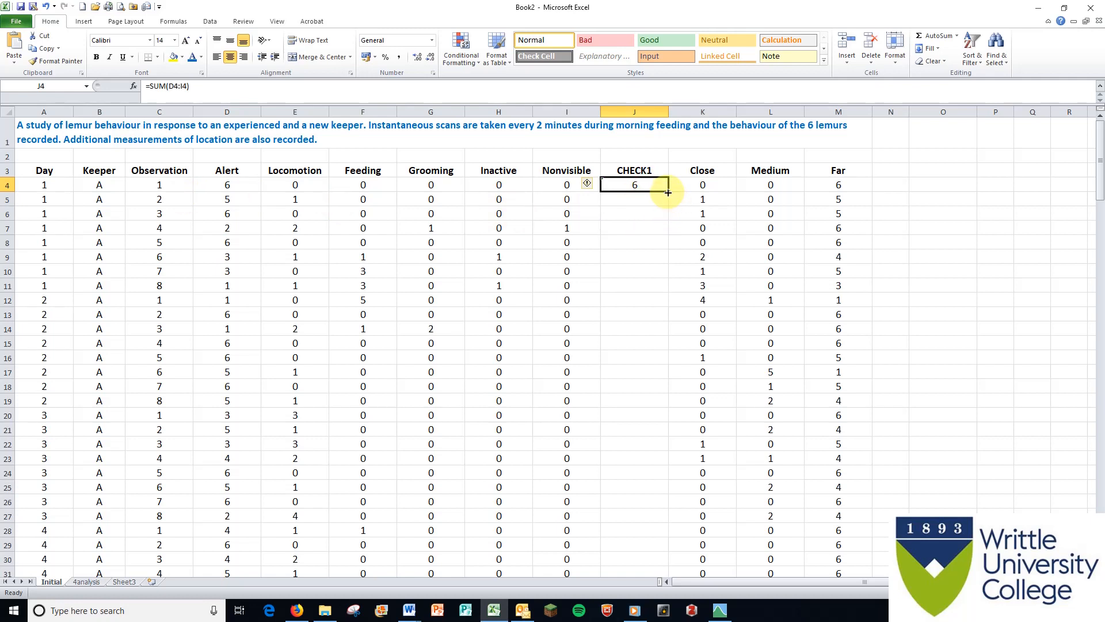
pyautogui.doubleClick(668, 192)
pyautogui.scroll(-1, 654, 222)
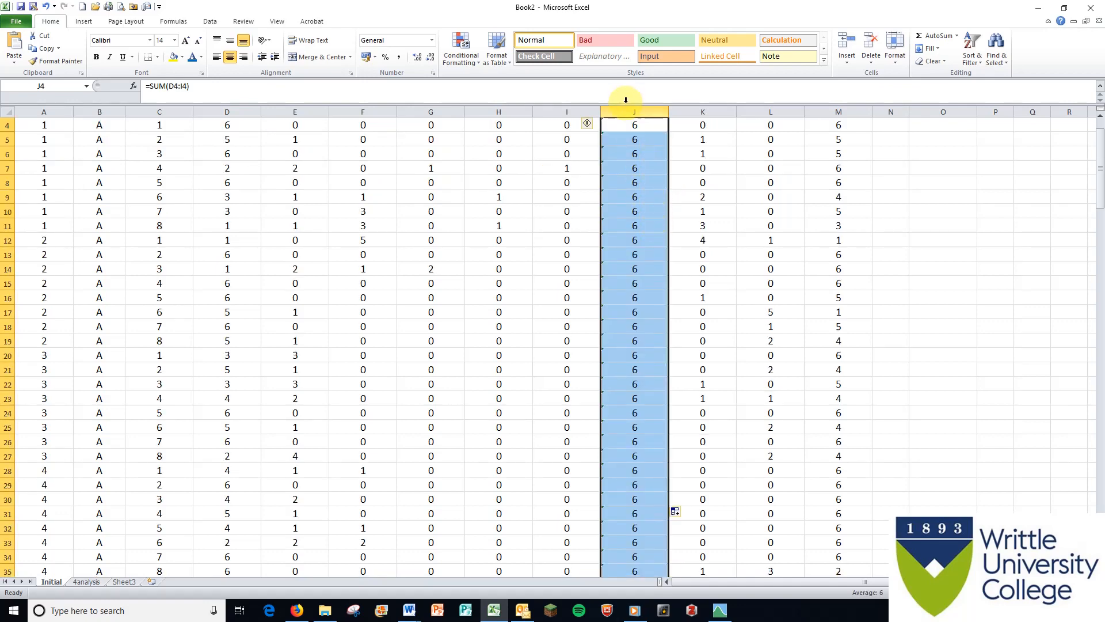
pyautogui.click(642, 111)
pyautogui.scroll(-8, 638, 138)
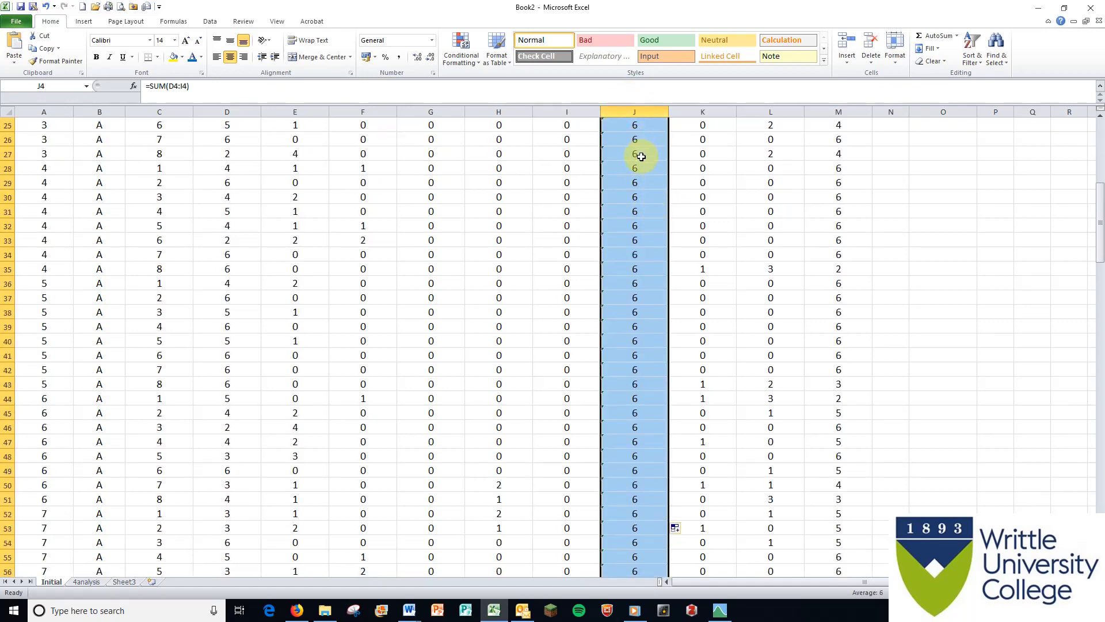
pyautogui.scroll(-17, 640, 172)
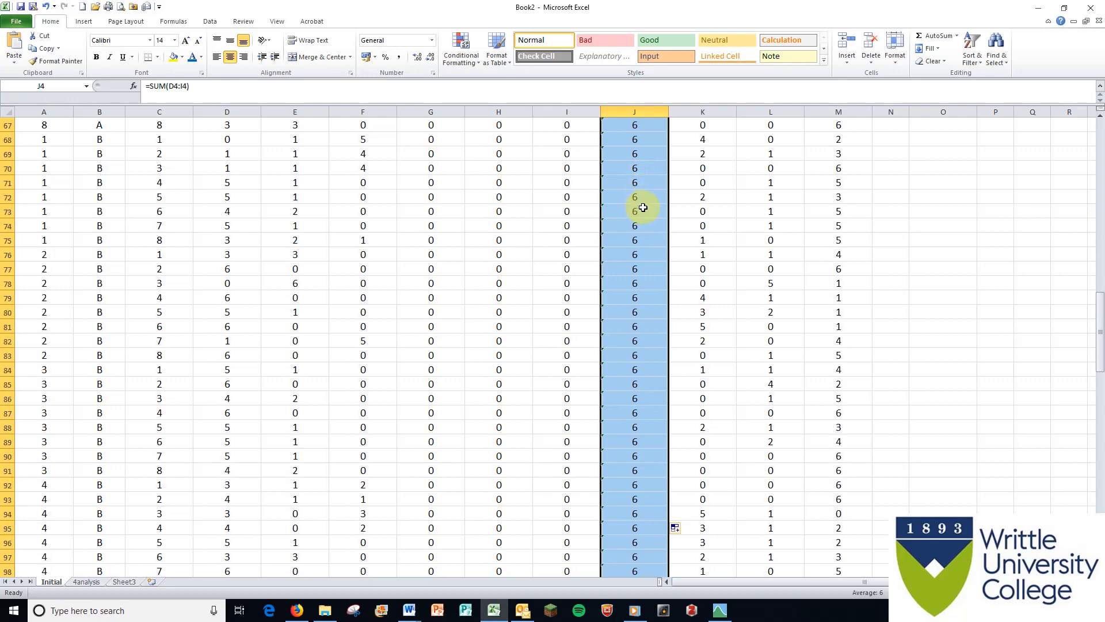
pyautogui.scroll(-12, 641, 253)
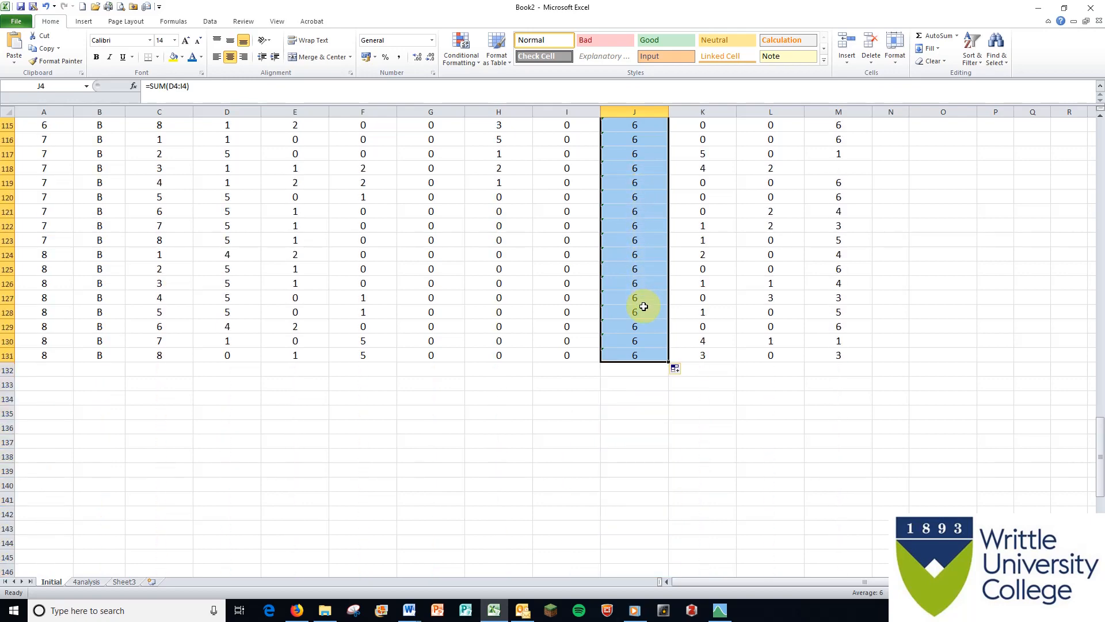
pyautogui.scroll(8, 645, 288)
pyautogui.scroll(20, 650, 299)
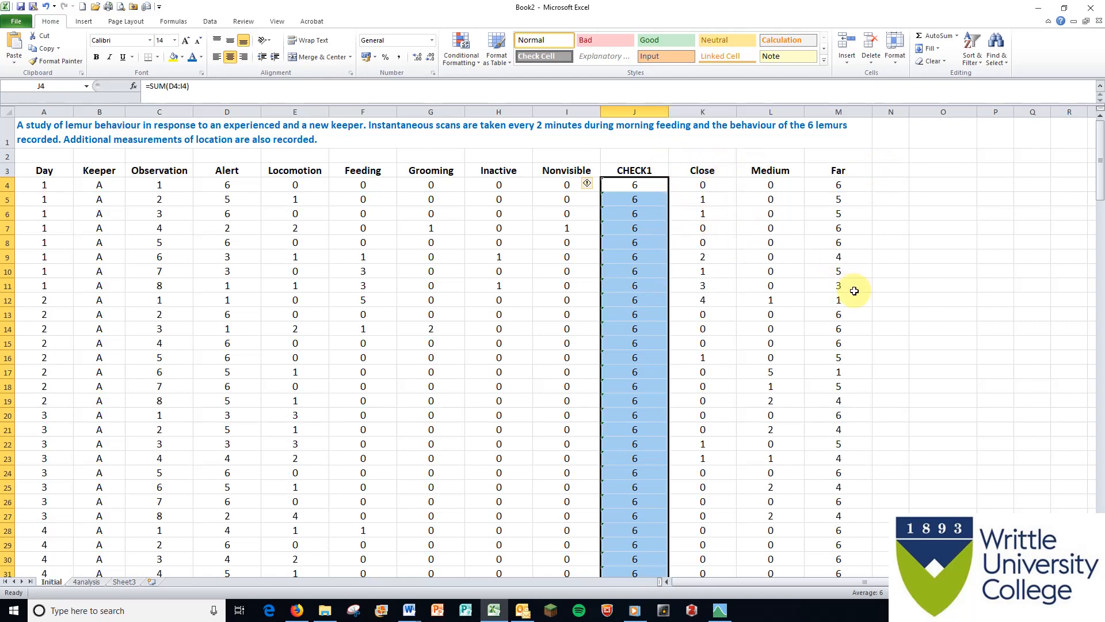
# Add the bold heading CHECK2 in N3, after the Far column, and autofit column N's width.
pyautogui.click(888, 169)
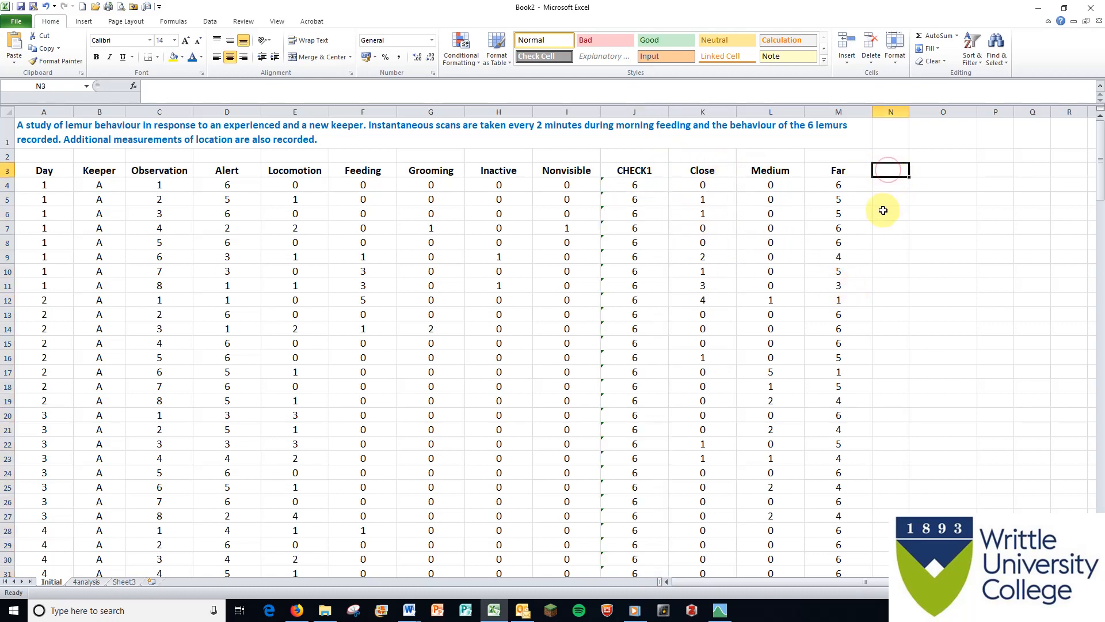
pyautogui.write('CHEC')
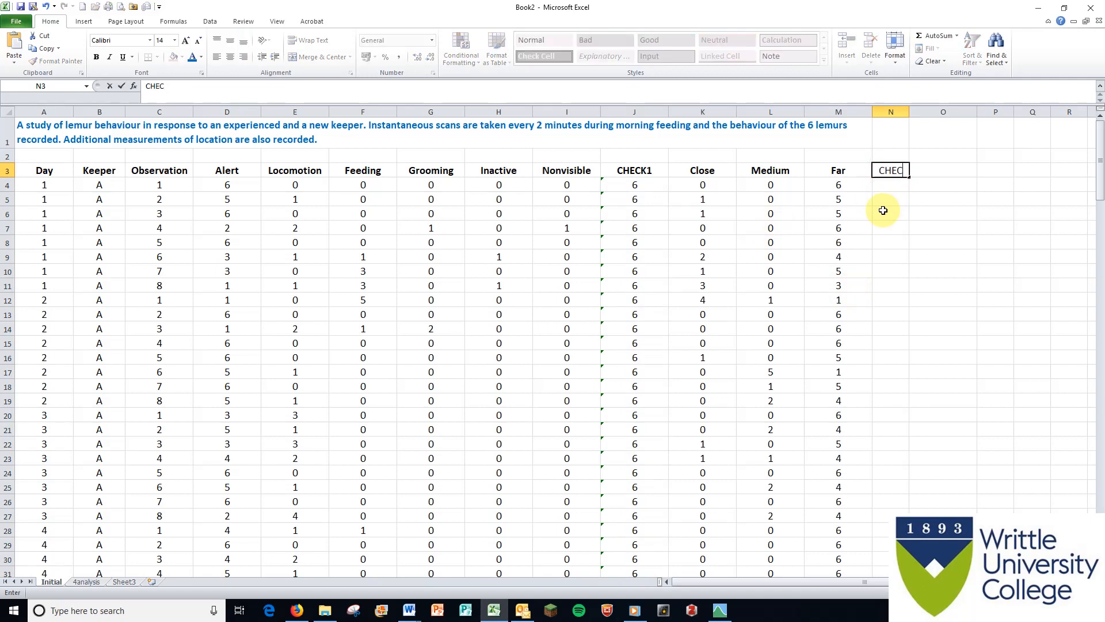
pyautogui.write('K2')
pyautogui.click(944, 228)
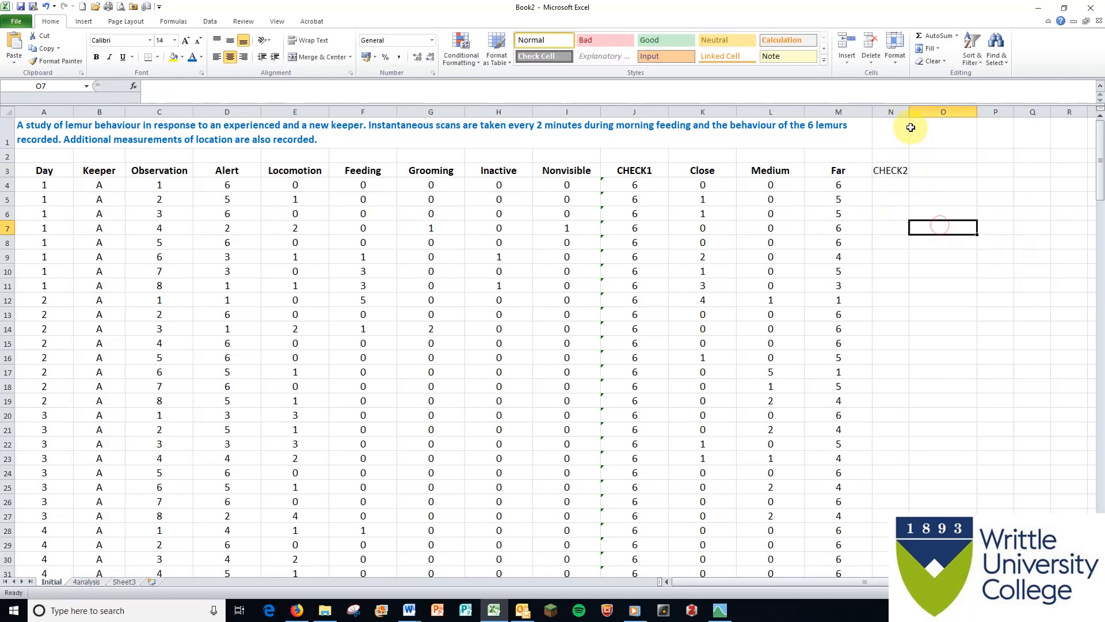
pyautogui.doubleClick(910, 112)
pyautogui.click(896, 170)
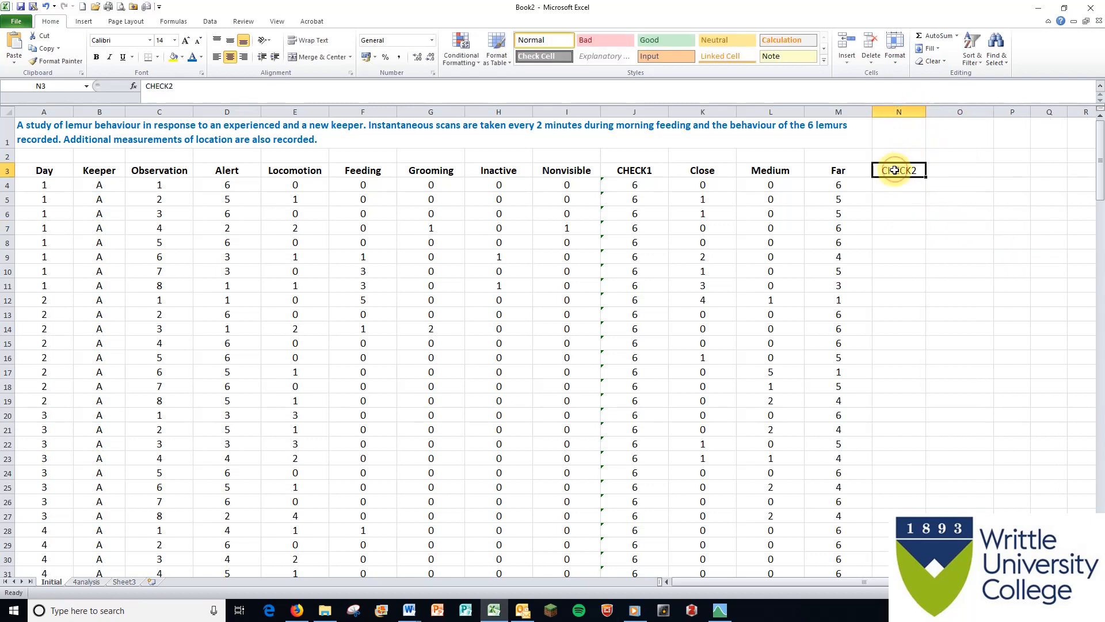
pyautogui.hotkey('ctrl', 'b')
# Enter the formula =SUM(K4:M4) in N4 to total the Close, Medium and Far counts.
pyautogui.click(884, 184)
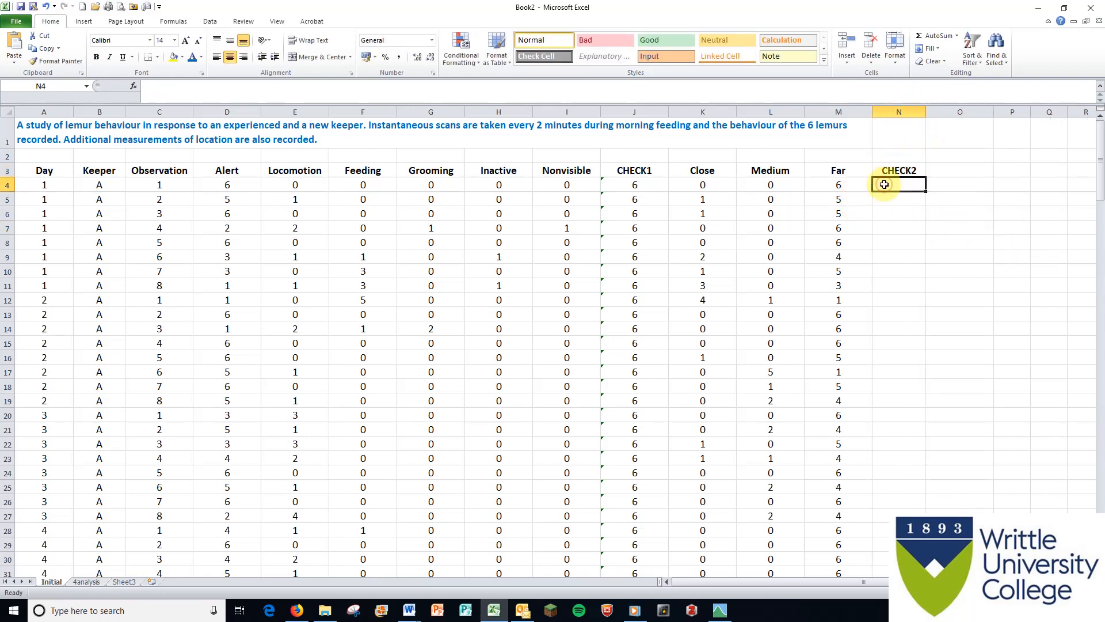
pyautogui.write('=sum(')
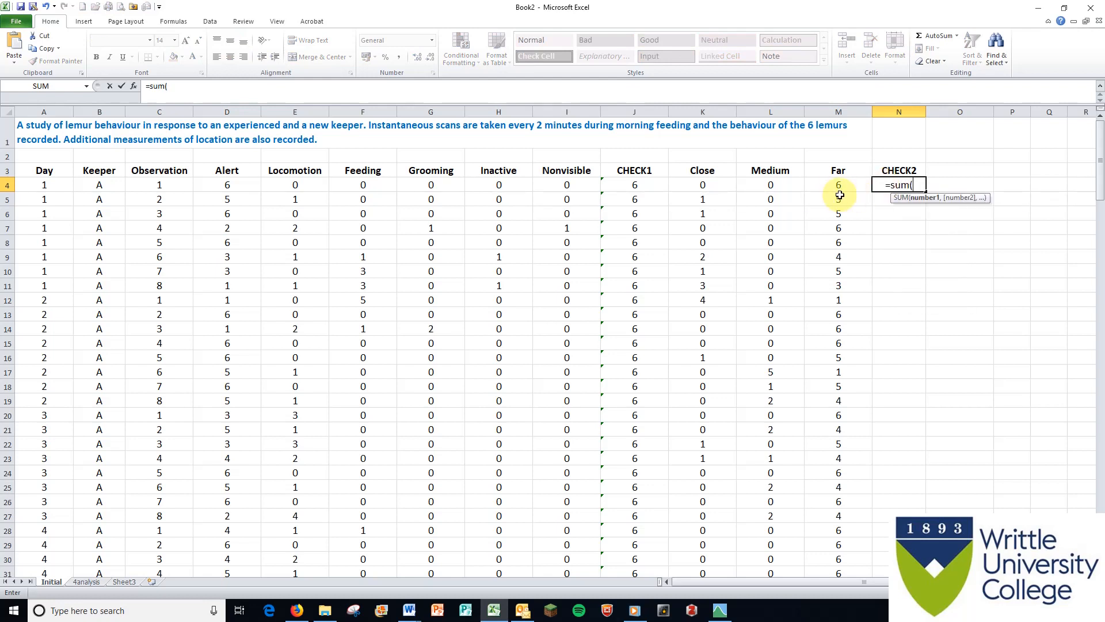
pyautogui.click(709, 185)
pyautogui.moveTo(709, 184); pyautogui.dragTo(823, 189)
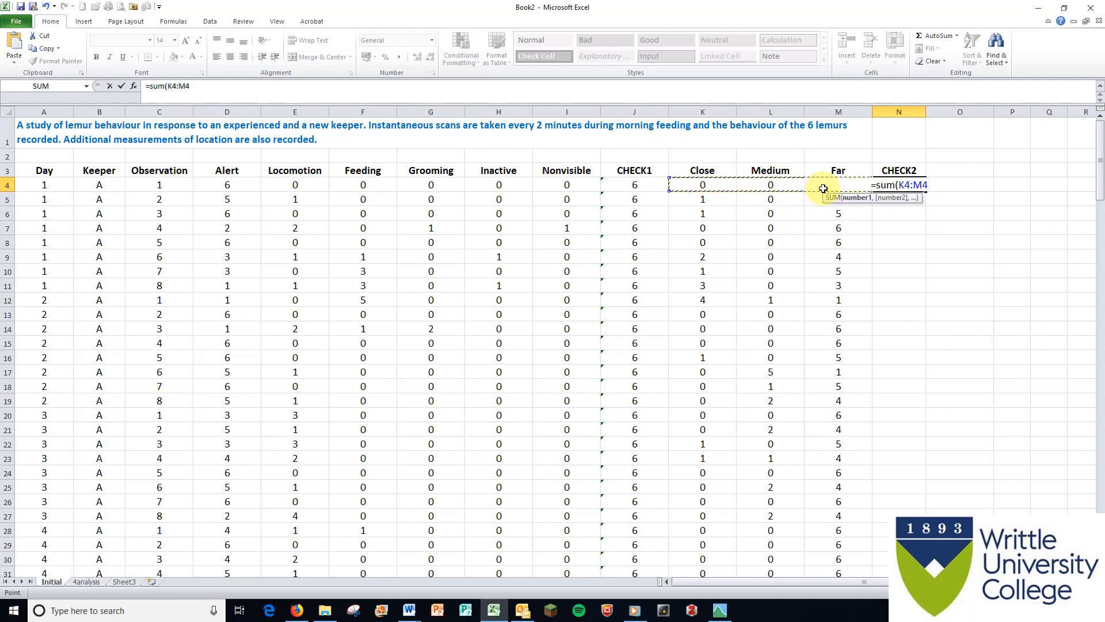
pyautogui.write(')')
pyautogui.press('Return')
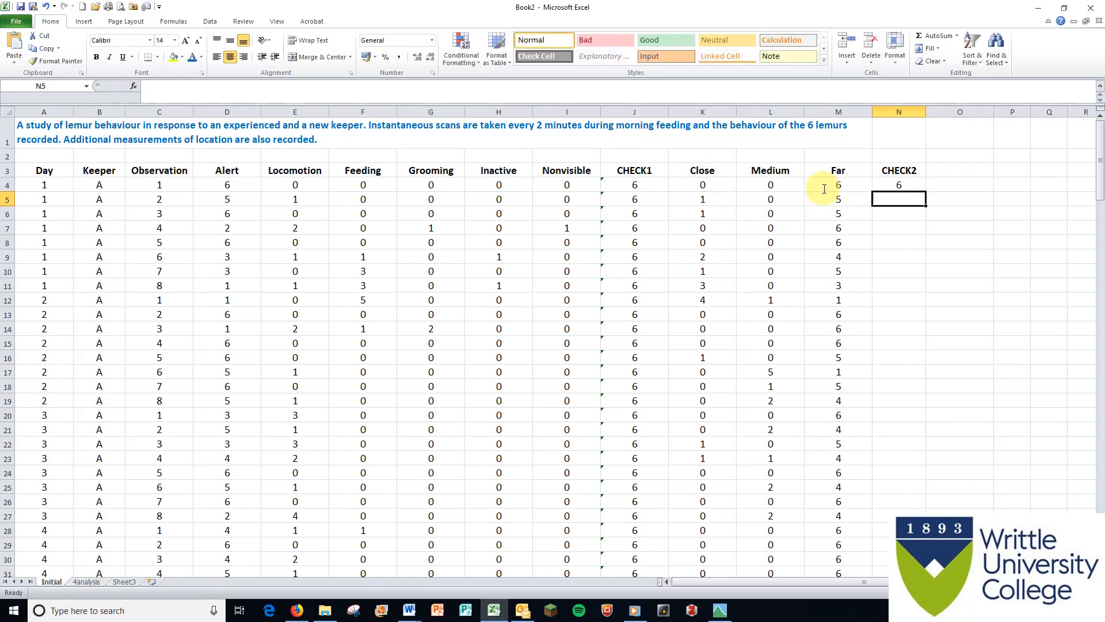
# Fill the N4 sum formula down the CHECK2 column to row 131 and review all its totals.
pyautogui.click(912, 183)
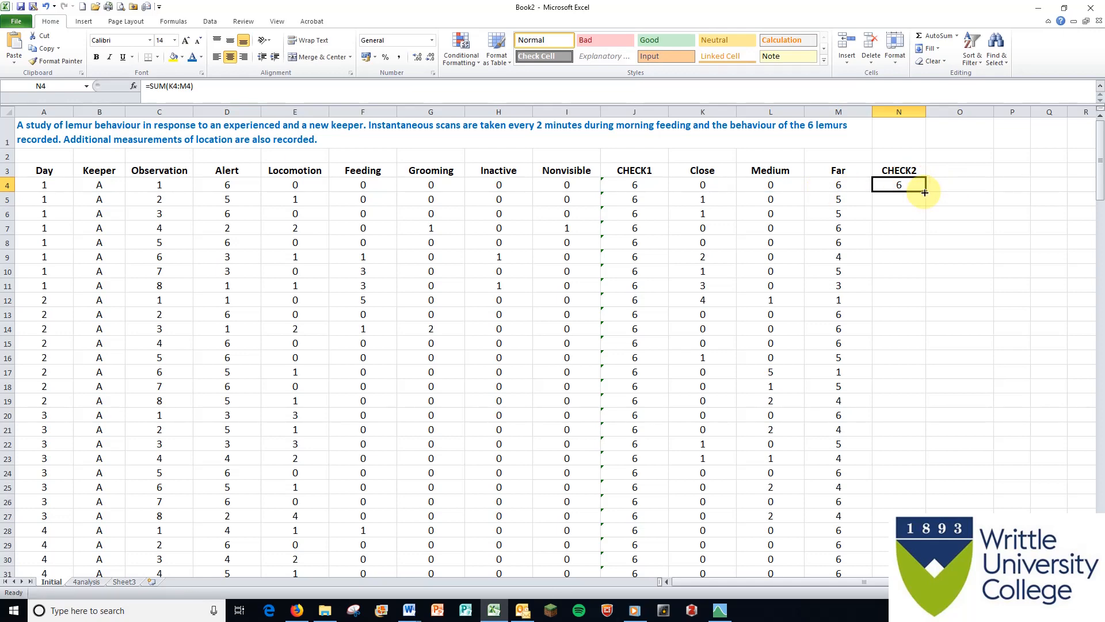
pyautogui.doubleClick(925, 193)
pyautogui.scroll(-1, 901, 202)
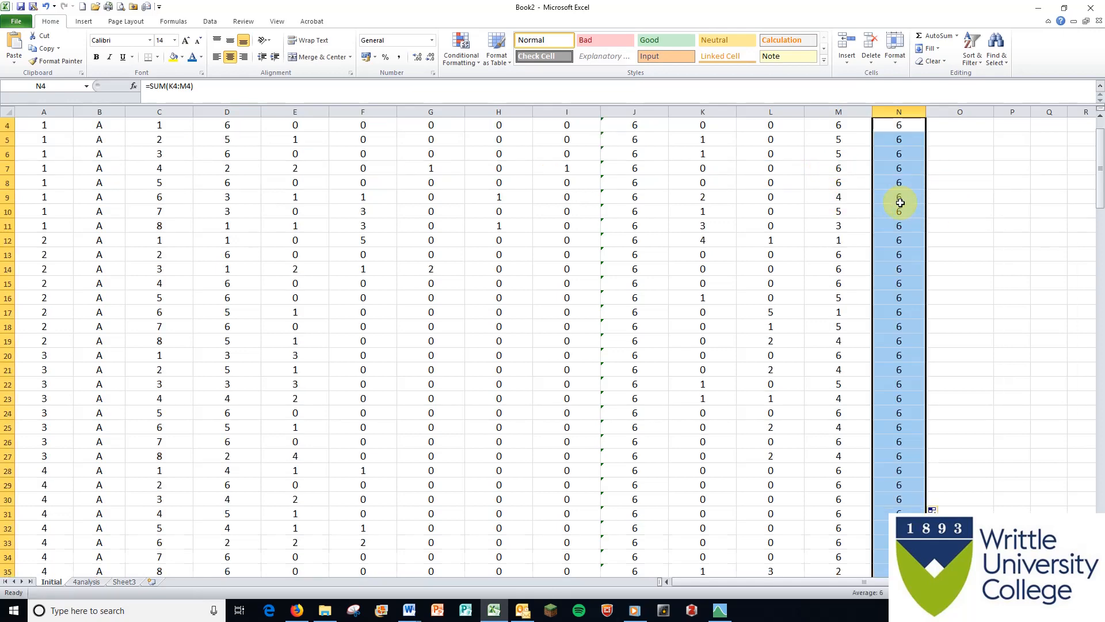
pyautogui.scroll(-20, 900, 203)
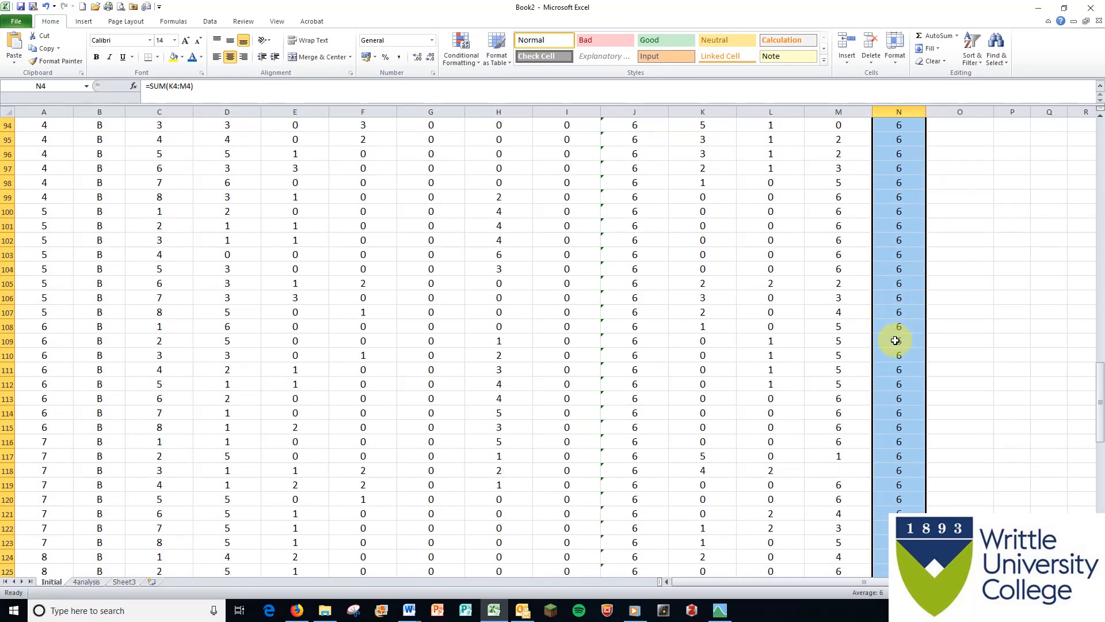
pyautogui.scroll(-9, 895, 341)
pyautogui.scroll(6, 902, 265)
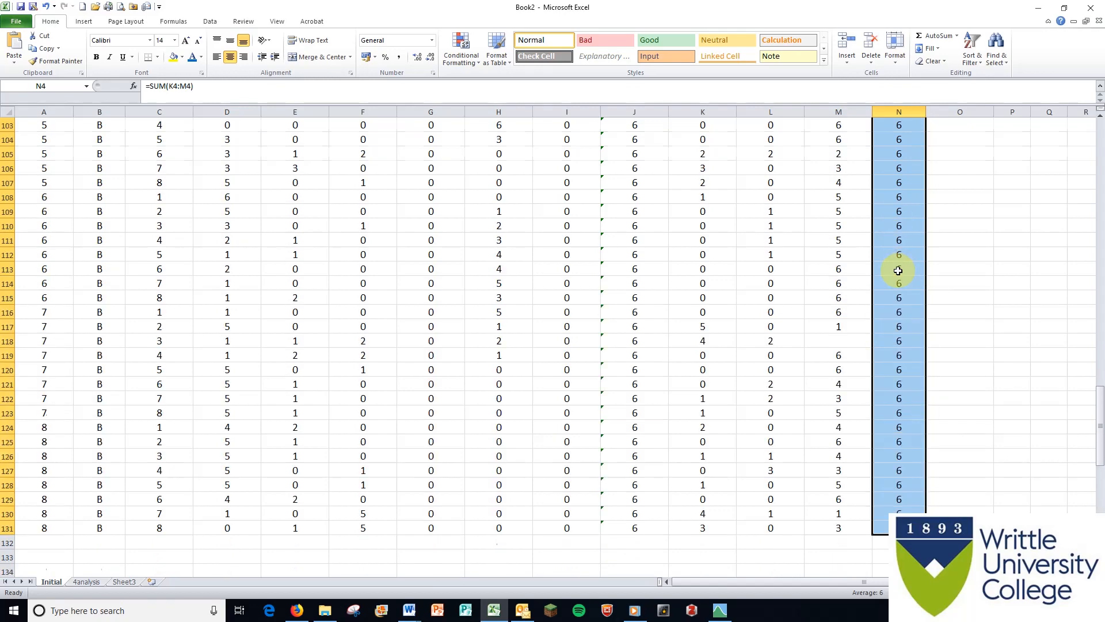
pyautogui.scroll(20, 898, 270)
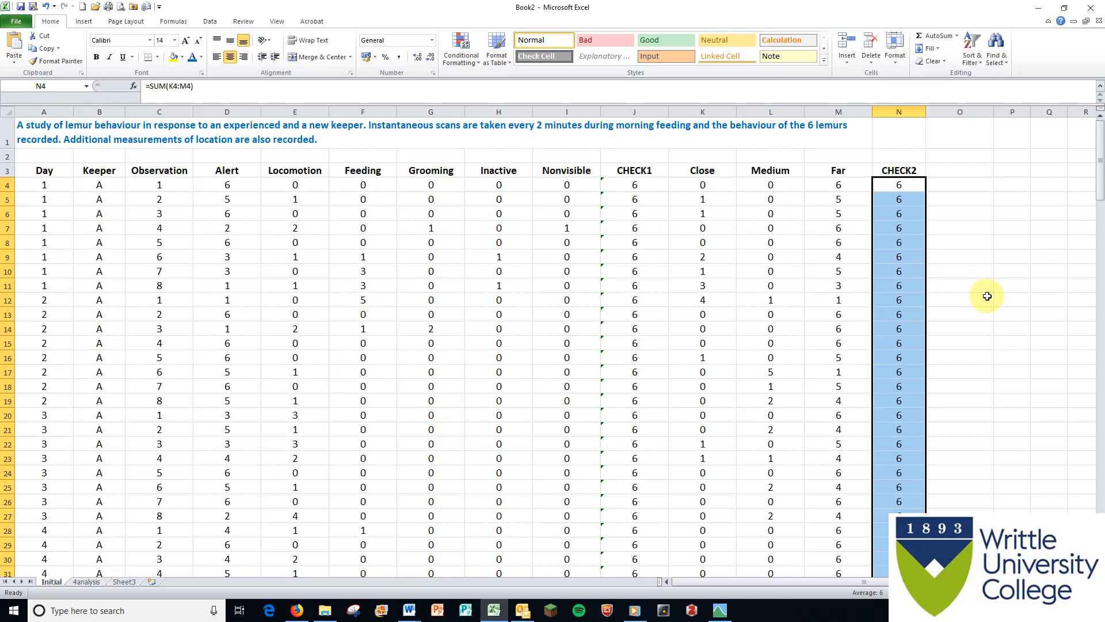
# Append an exclamation mark to the Day, Keeper and Observation headings in A3 to C3.
pyautogui.click(43, 172)
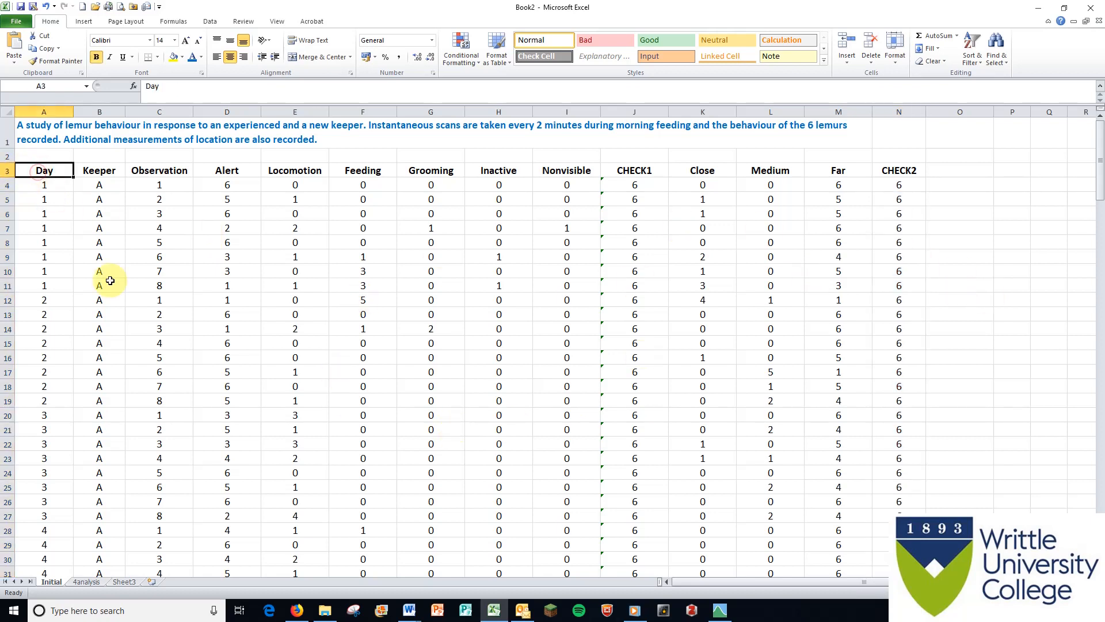
pyautogui.click(186, 87)
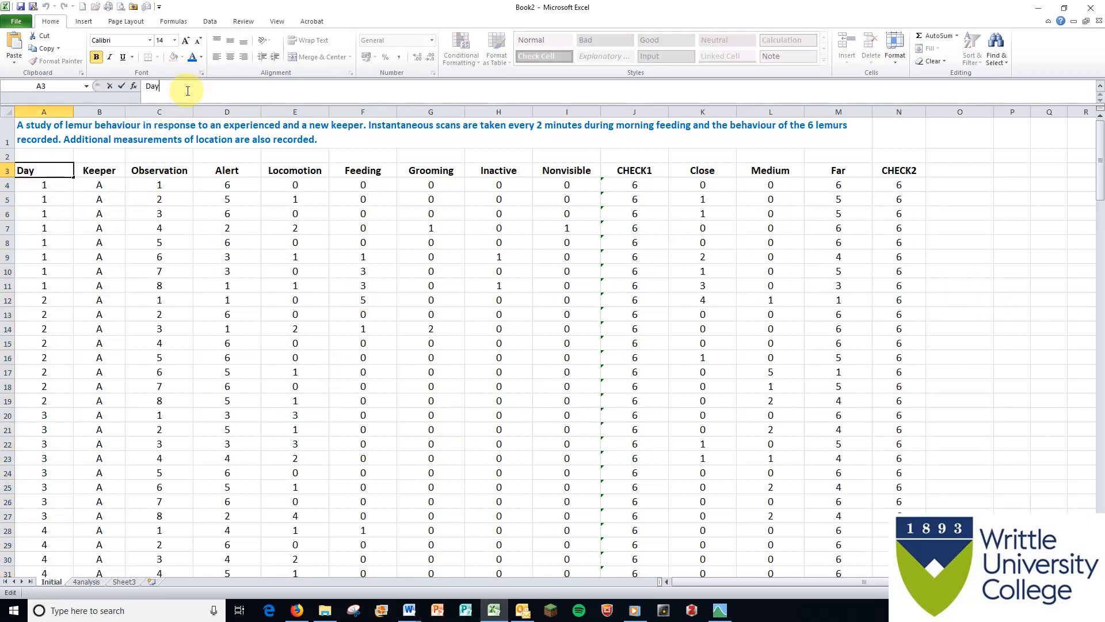
pyautogui.click(93, 169)
pyautogui.write('!')
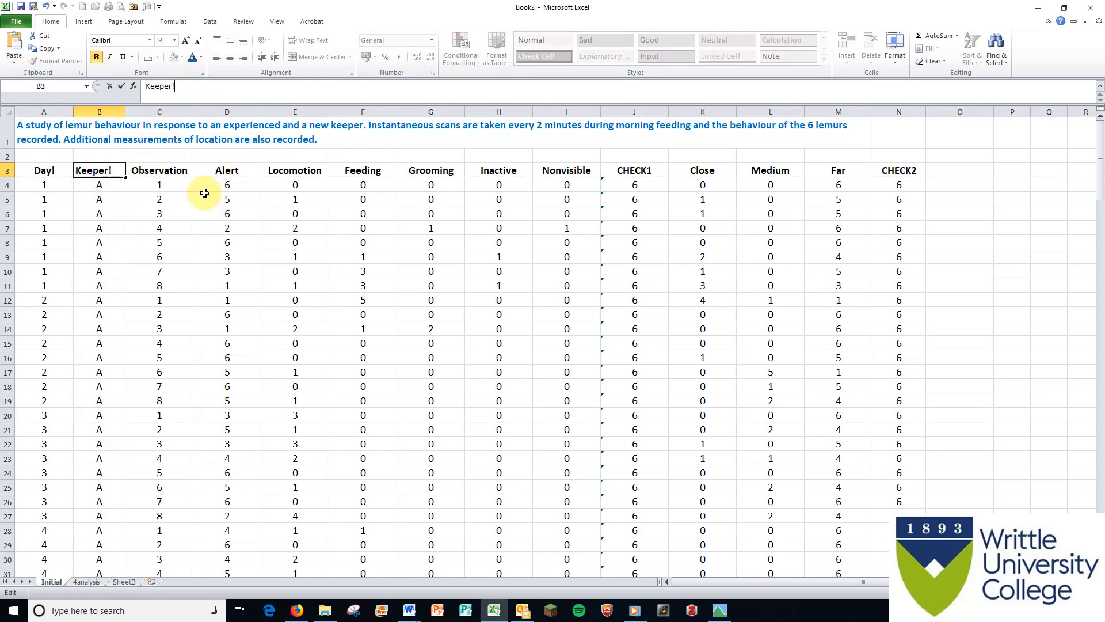
pyautogui.click(160, 170)
pyautogui.click(199, 88)
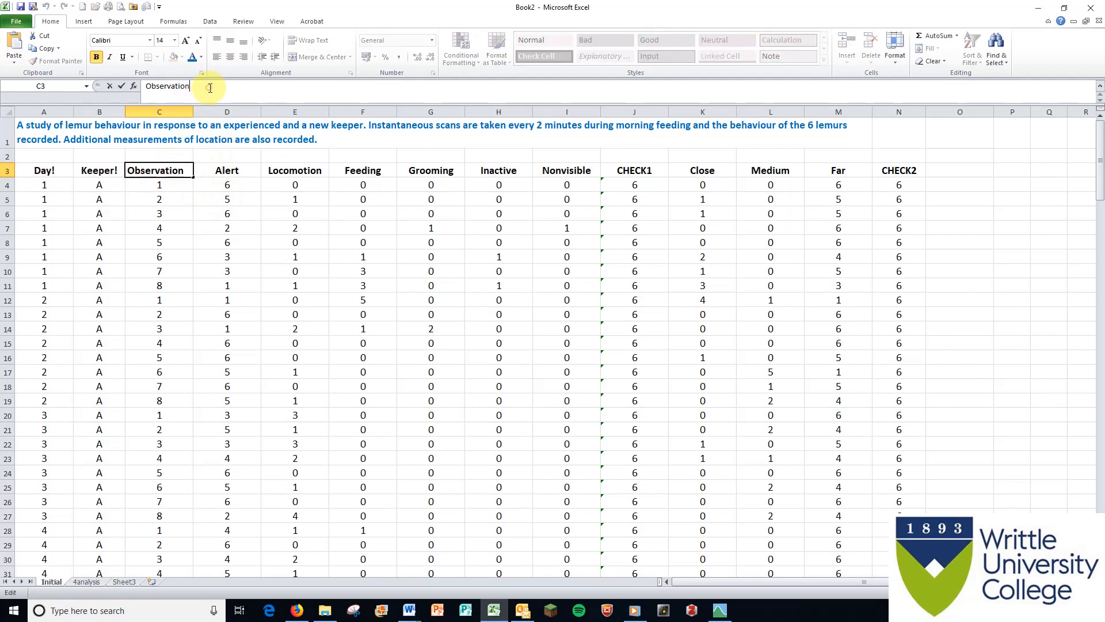
pyautogui.write('!')
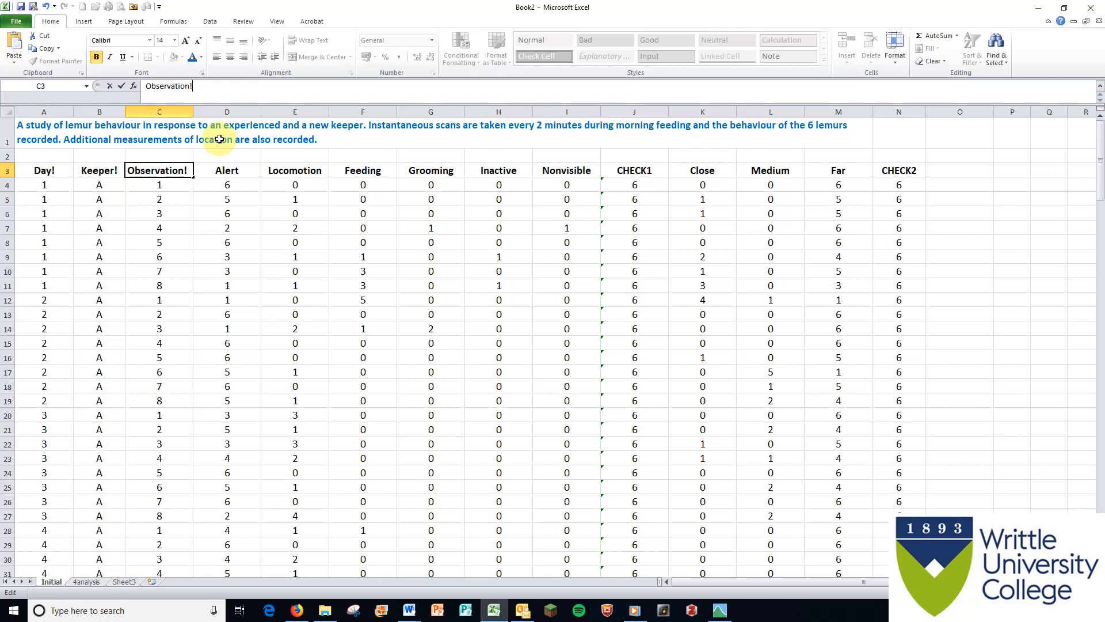
pyautogui.click(291, 239)
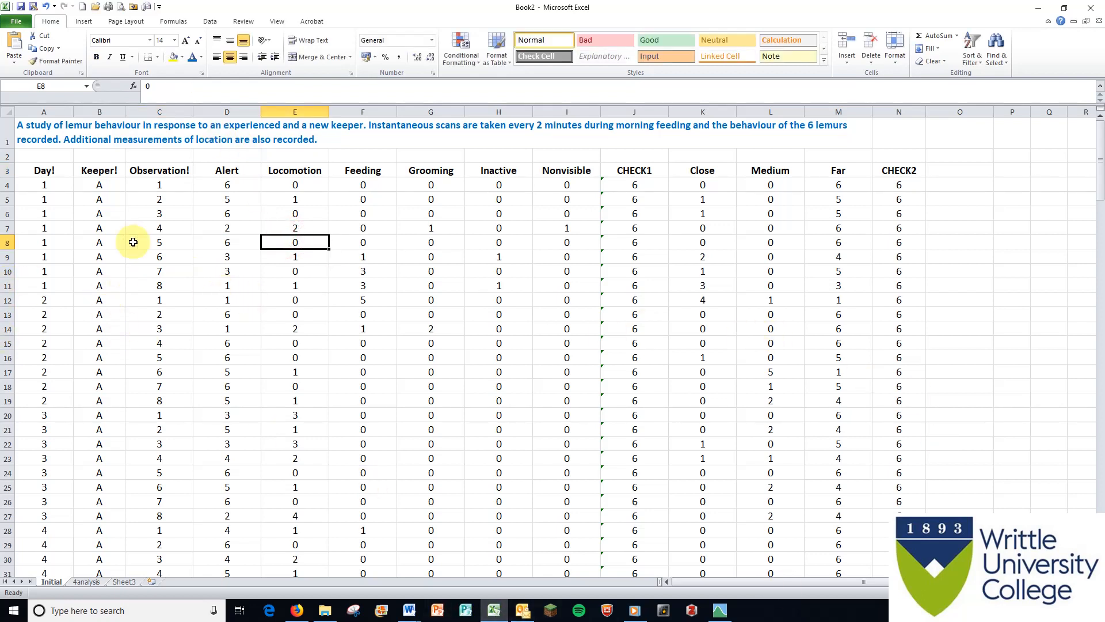
# Copy the whole data table from the Day! heading in A3 to the last cell, N131.
pyautogui.click(41, 170)
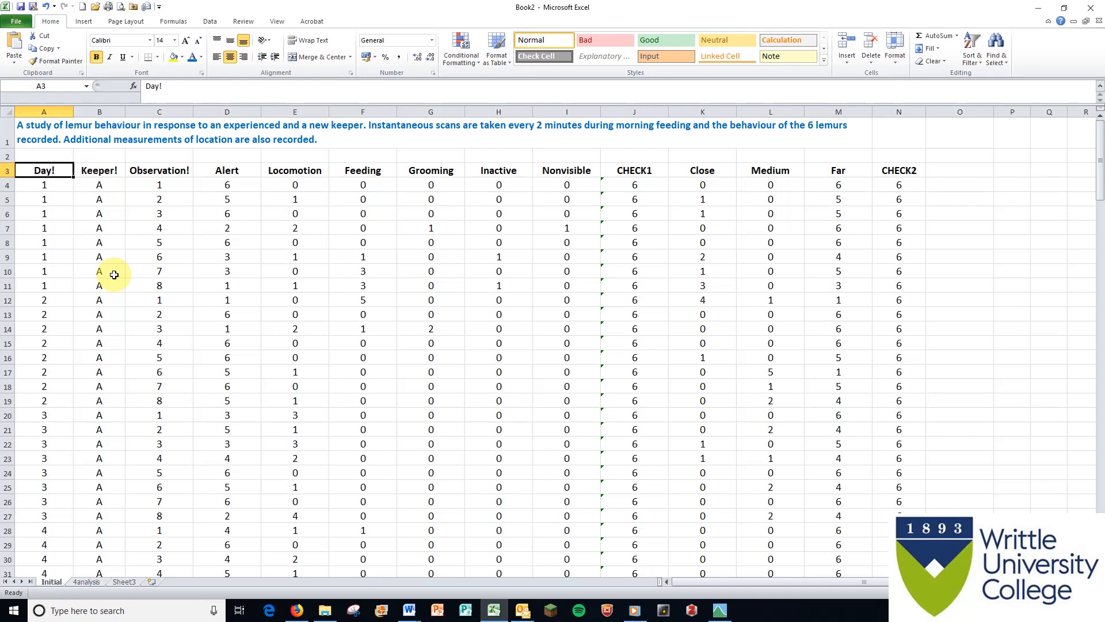
pyautogui.hotkey('ctrl', 'shift', 'End')
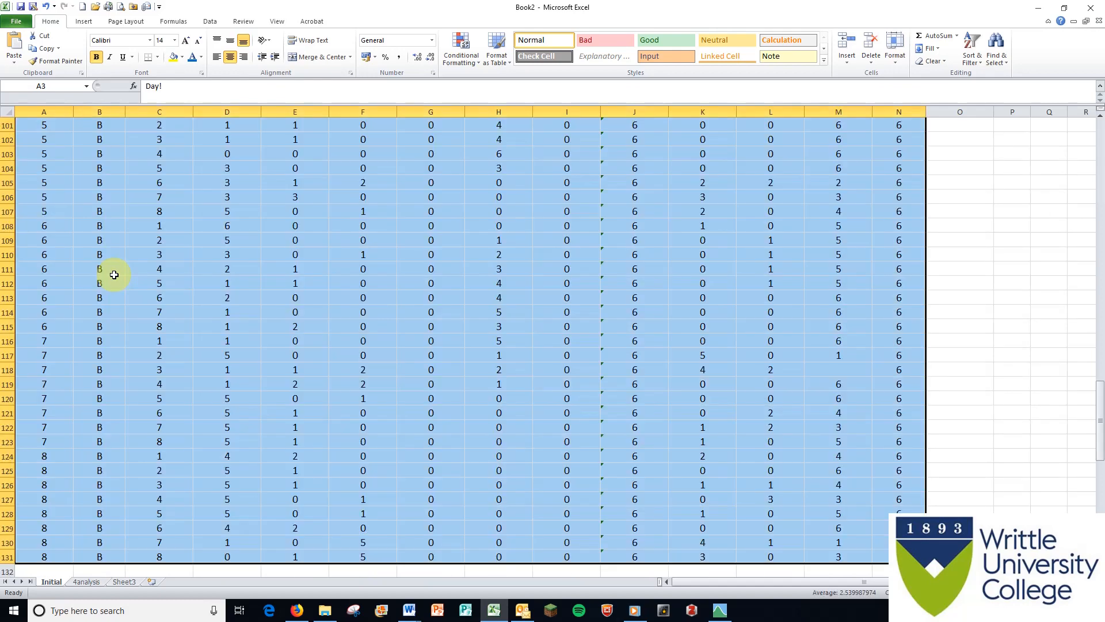
pyautogui.rightClick(347, 297)
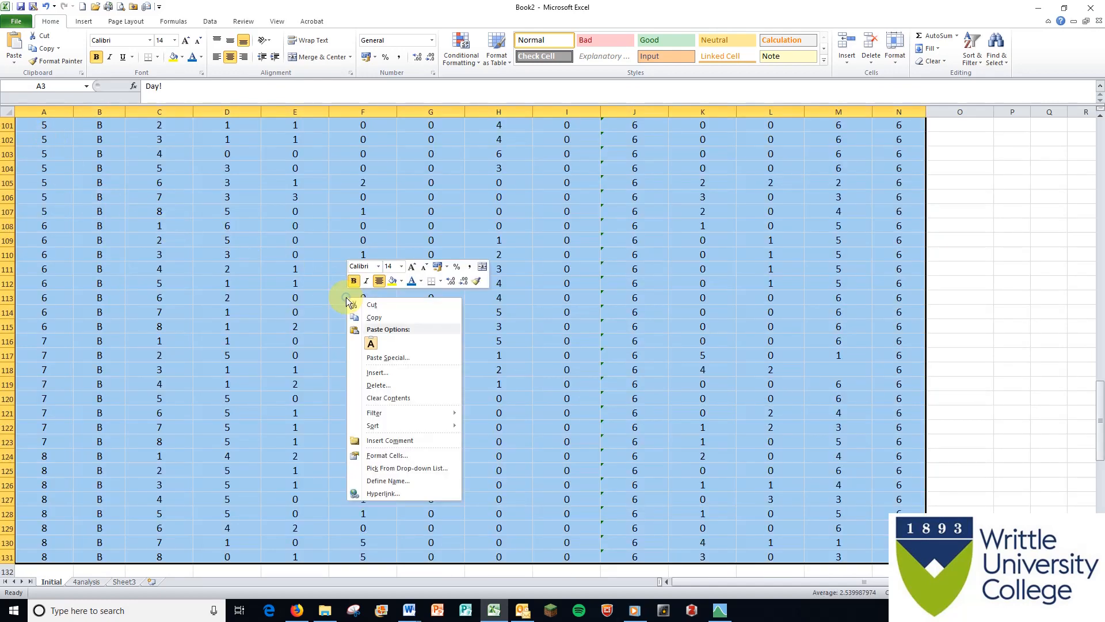
pyautogui.click(366, 316)
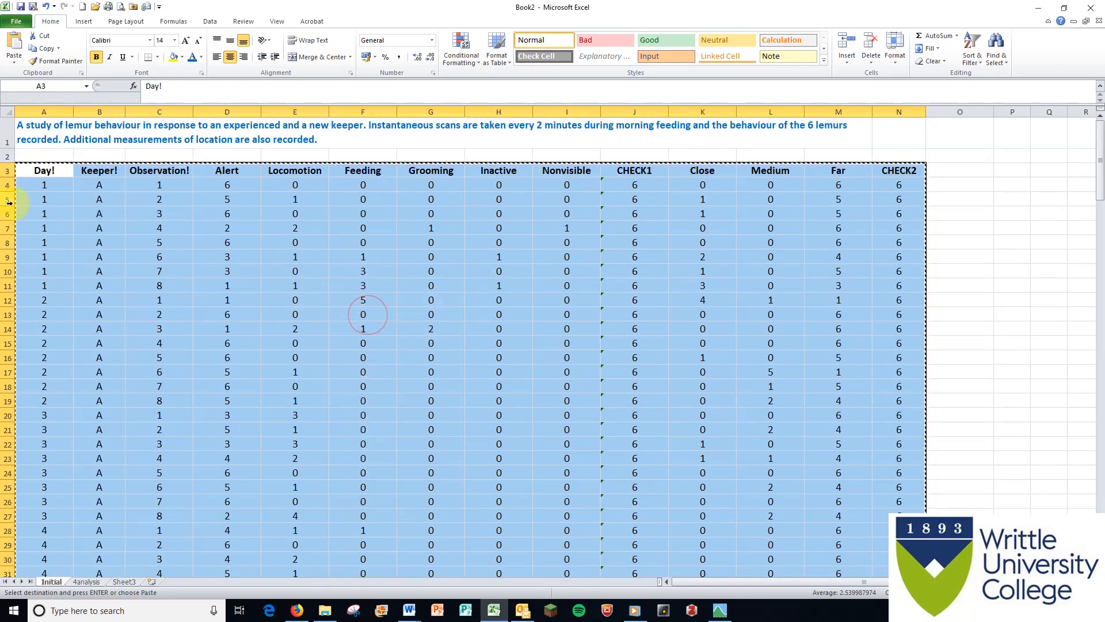
# Switch to Genstat and create a new spreadsheet from the clipboard as the active sheet, converting no further columns and making only its data available to the server.
pyautogui.click(719, 610)
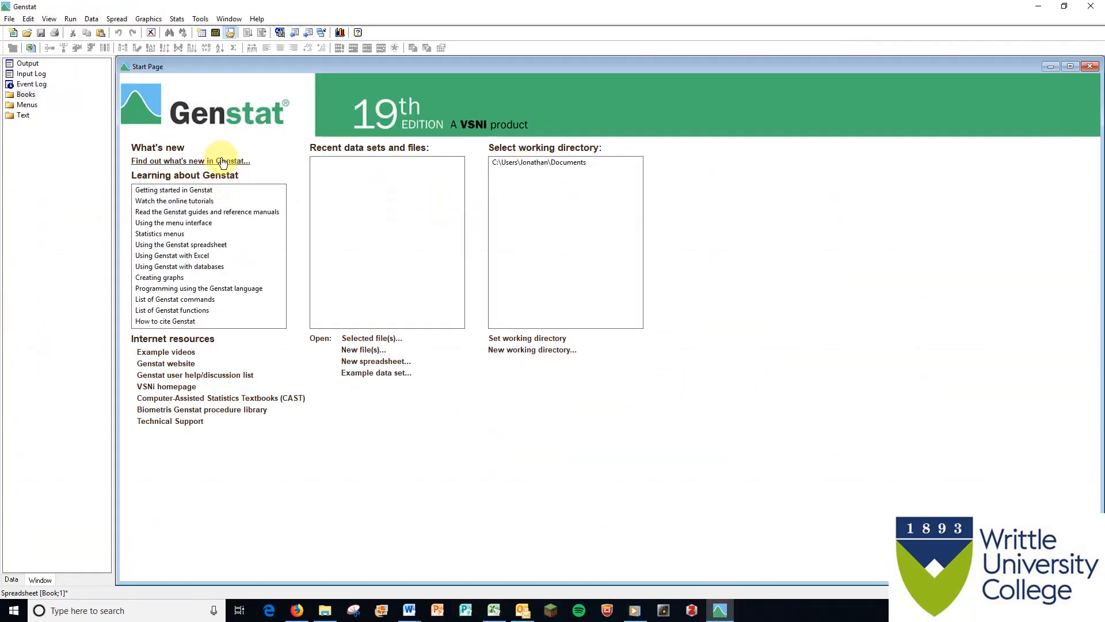
pyautogui.click(123, 19)
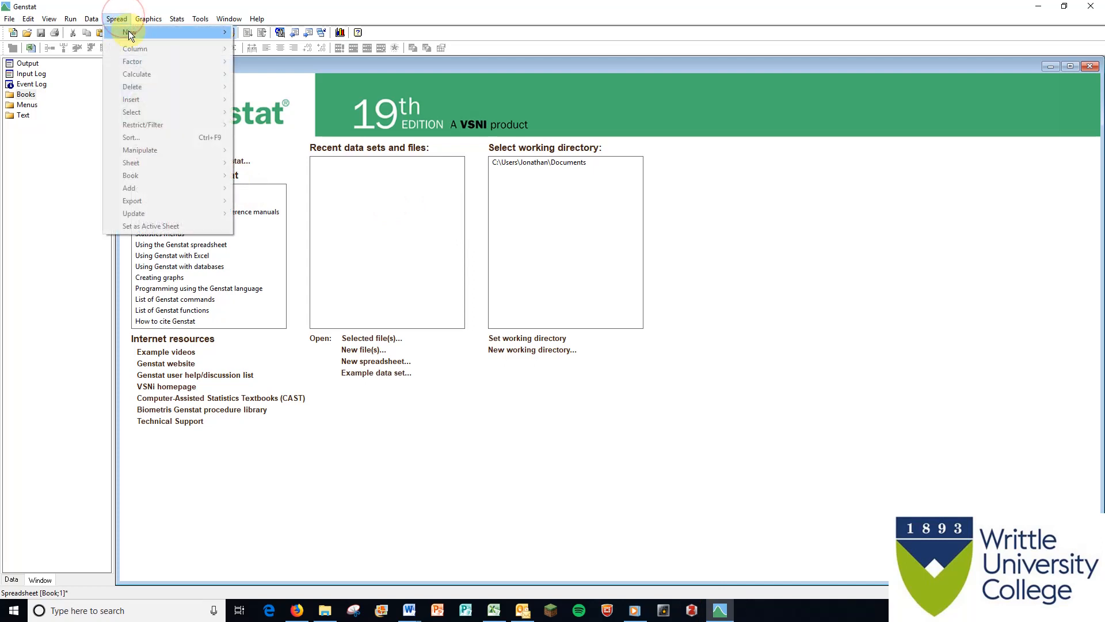
pyautogui.moveTo(129, 32)
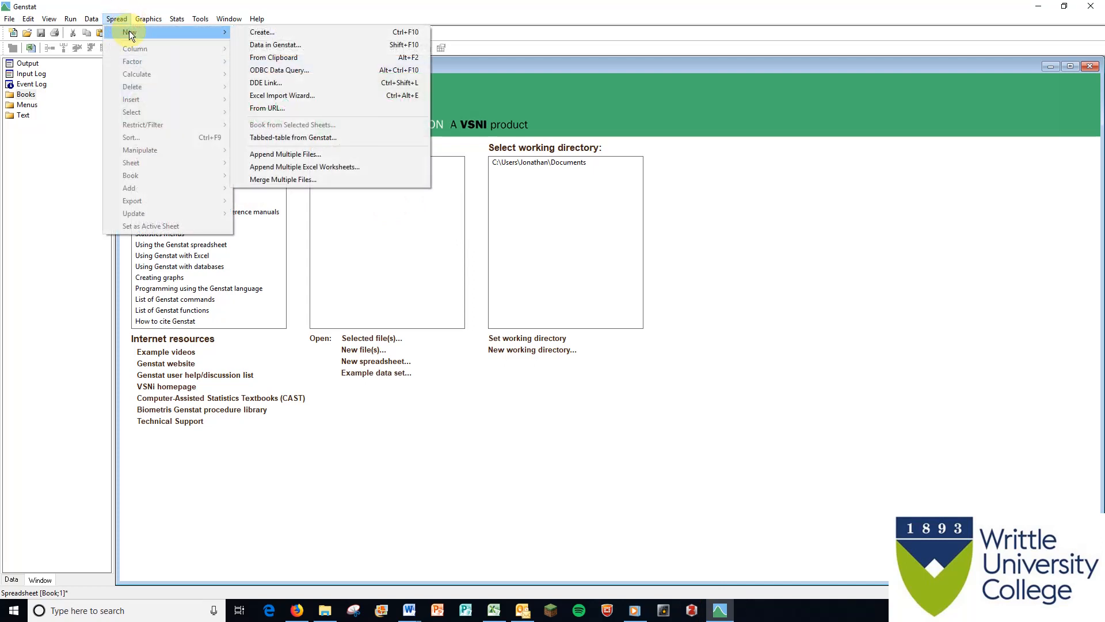
pyautogui.click(271, 58)
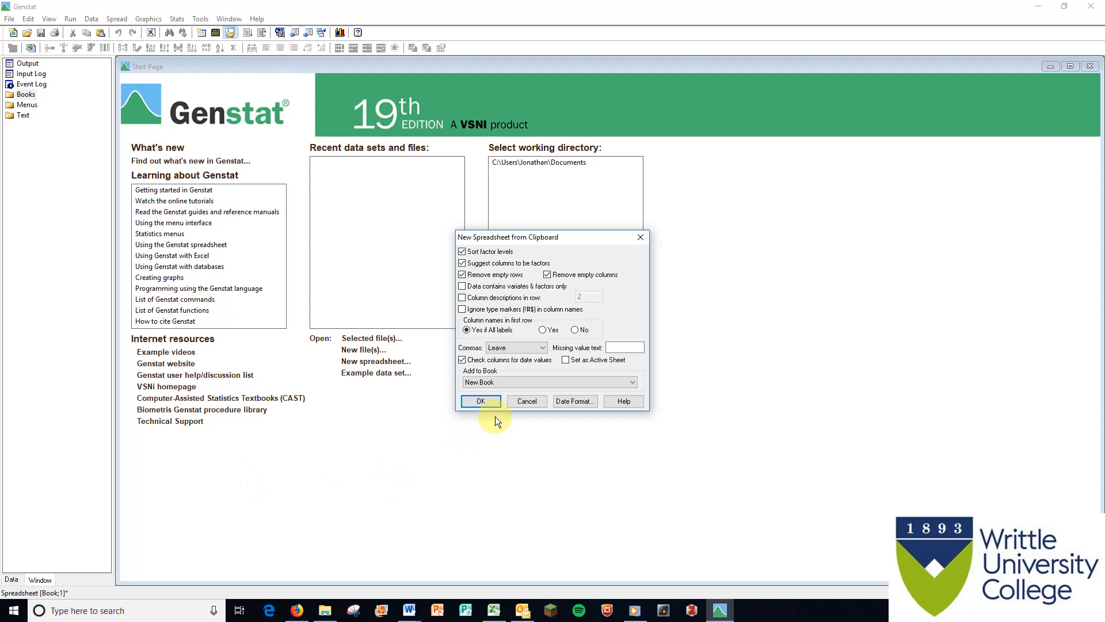
pyautogui.click(566, 360)
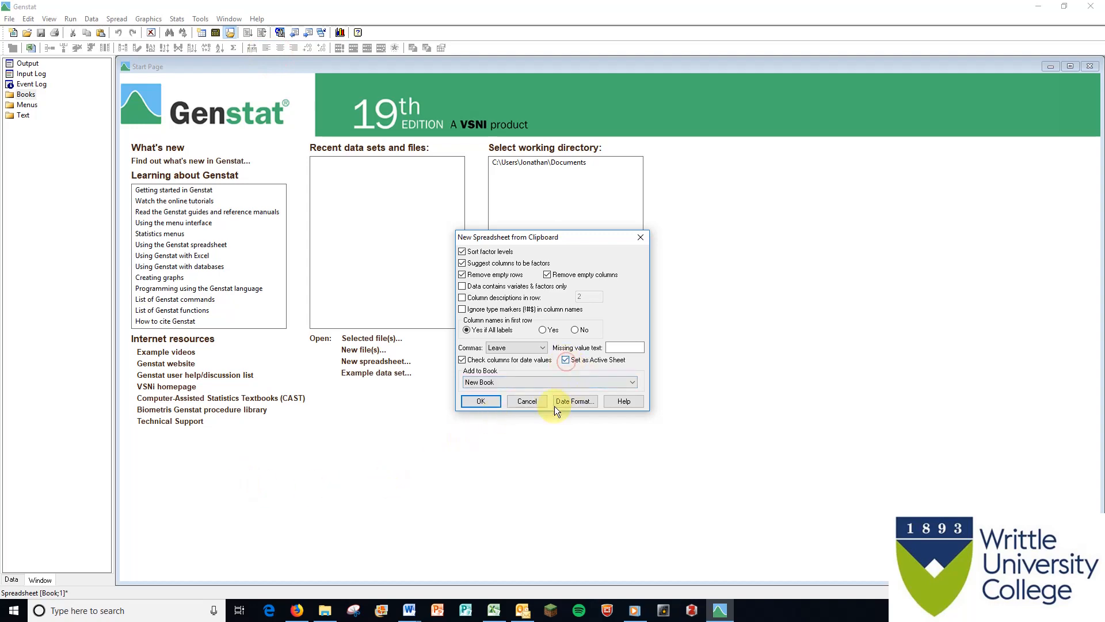
pyautogui.click(480, 401)
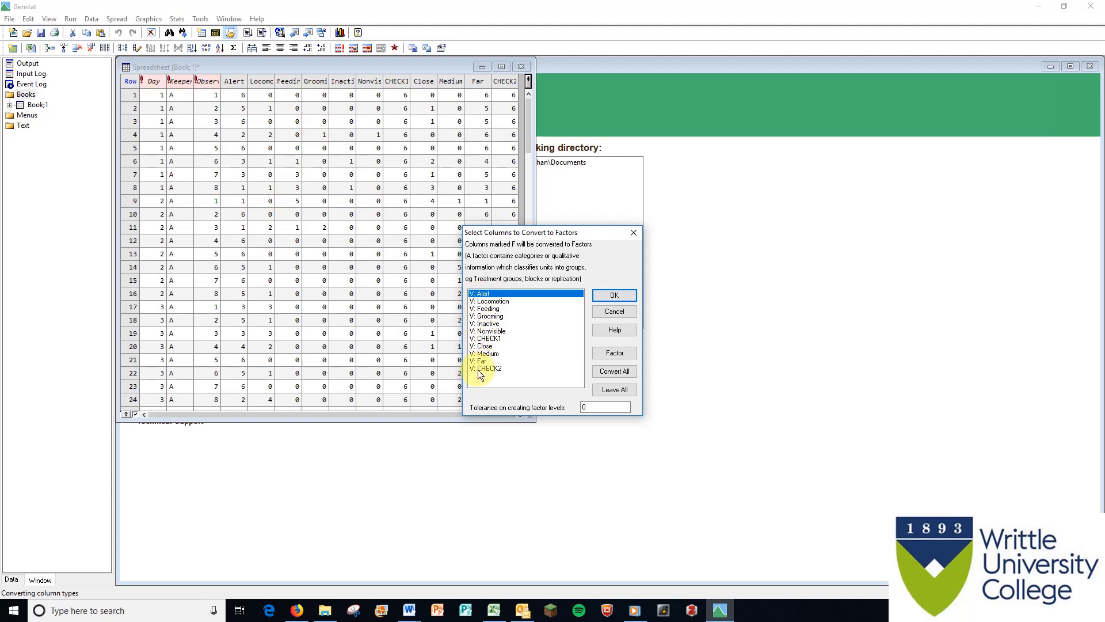
pyautogui.click(618, 298)
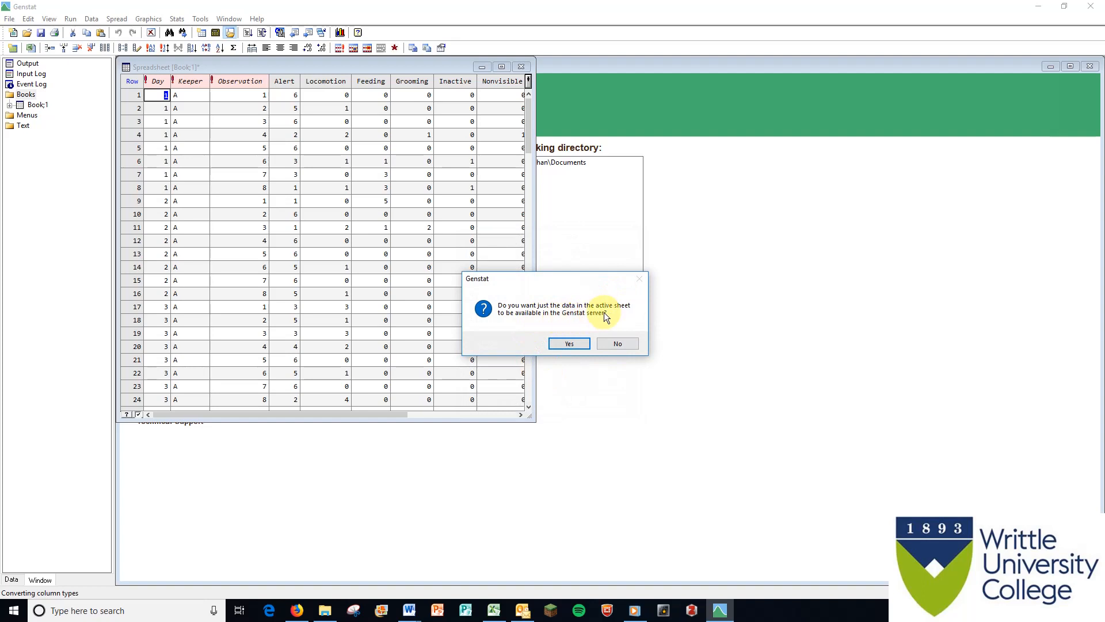
pyautogui.click(569, 344)
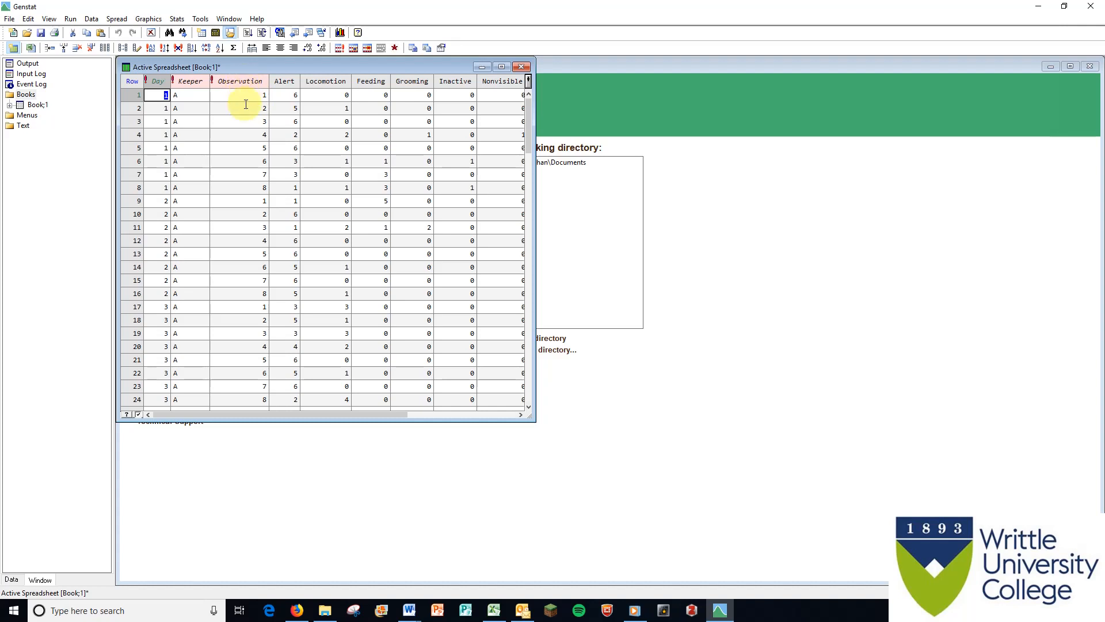
# View the conversion options for the Observation column and bring the Book;1 spreadsheet back to the front.
pyautogui.rightClick(244, 150)
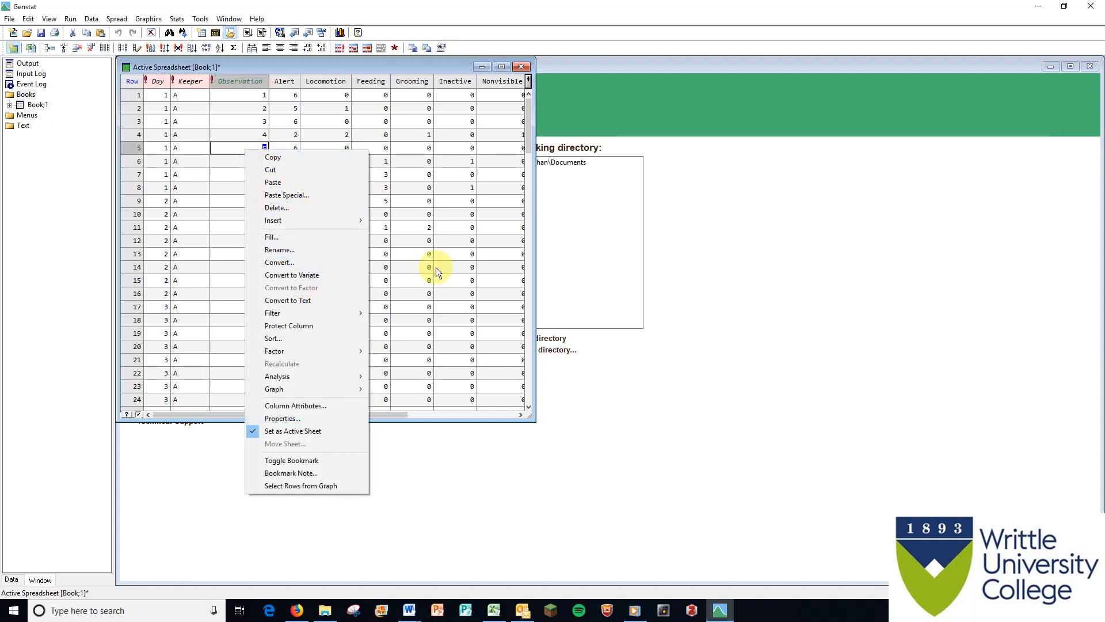
pyautogui.click(682, 292)
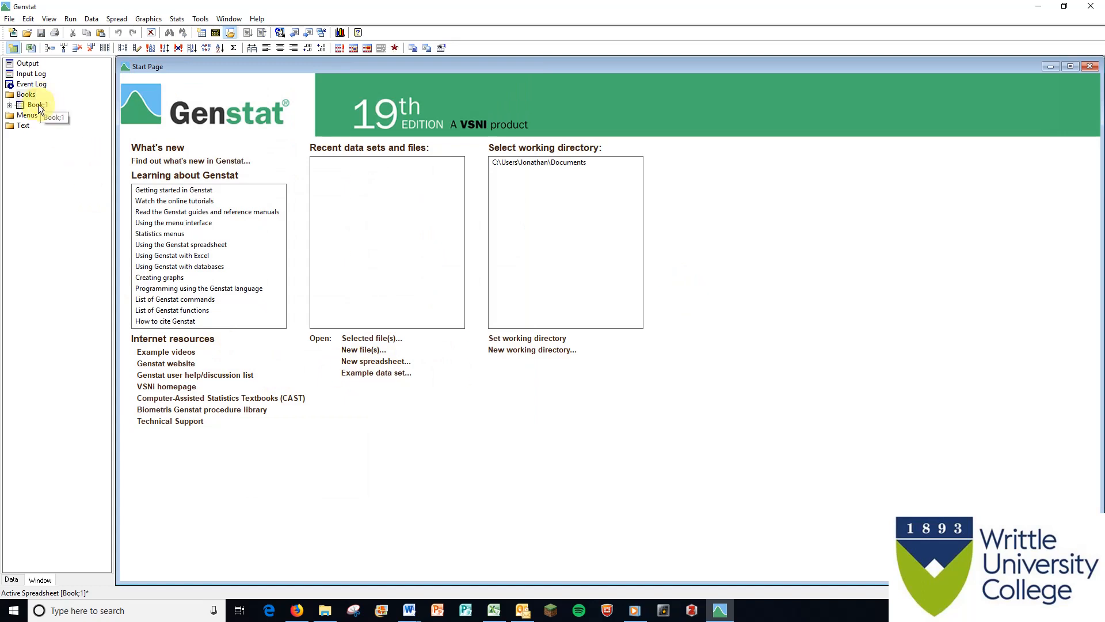
pyautogui.click(42, 580)
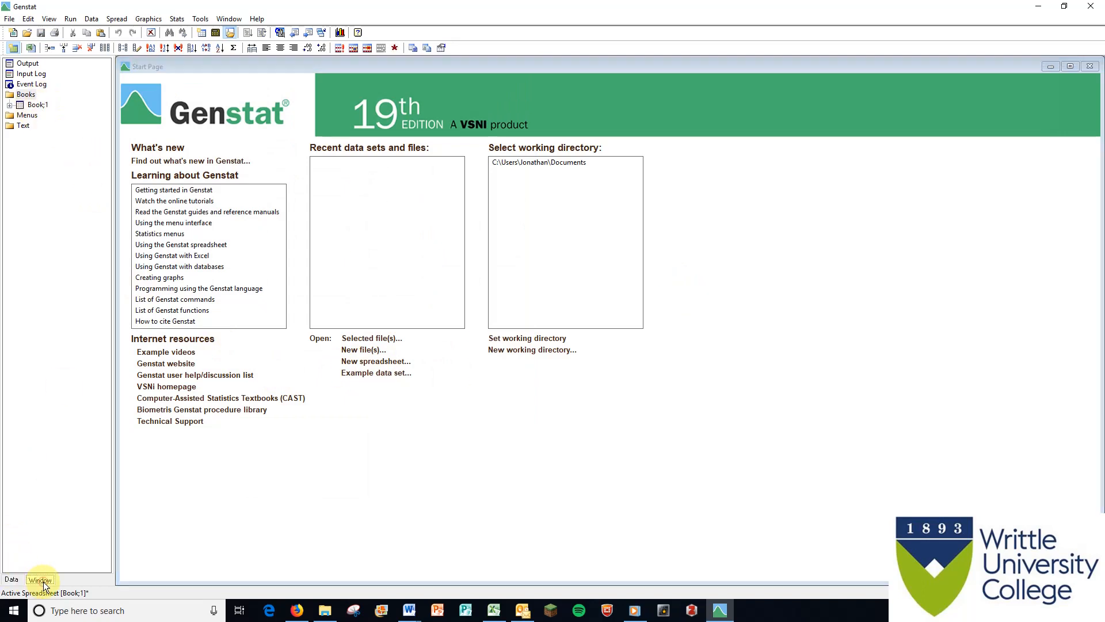
pyautogui.click(39, 104)
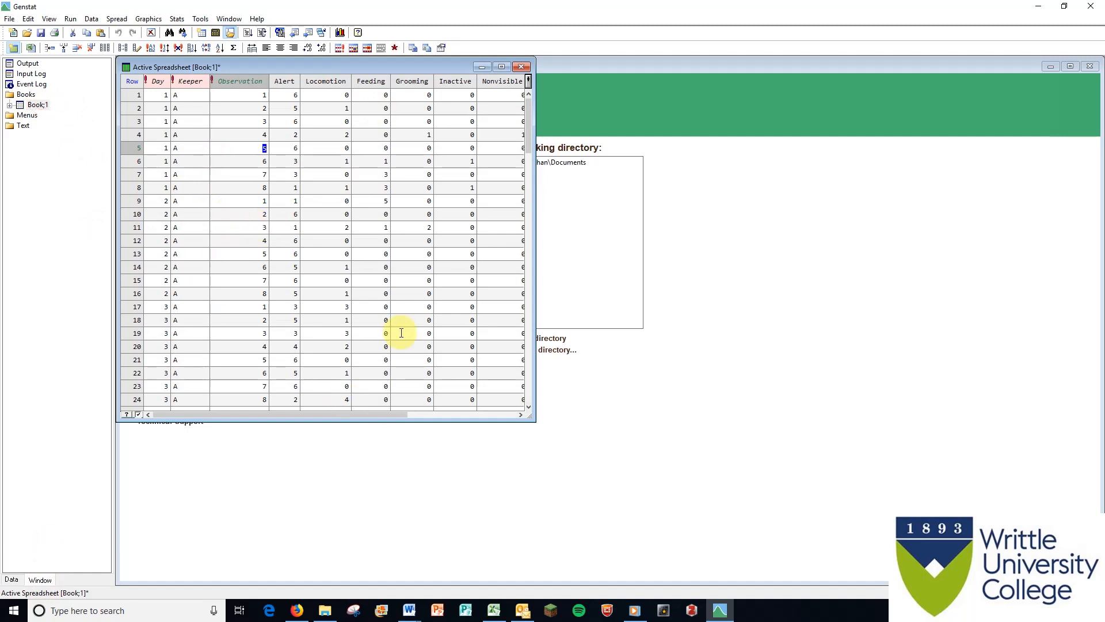
# Start a summary statistics calculation for the spreadsheet, with Keeper and Day as the summary groups.
pyautogui.click(117, 19)
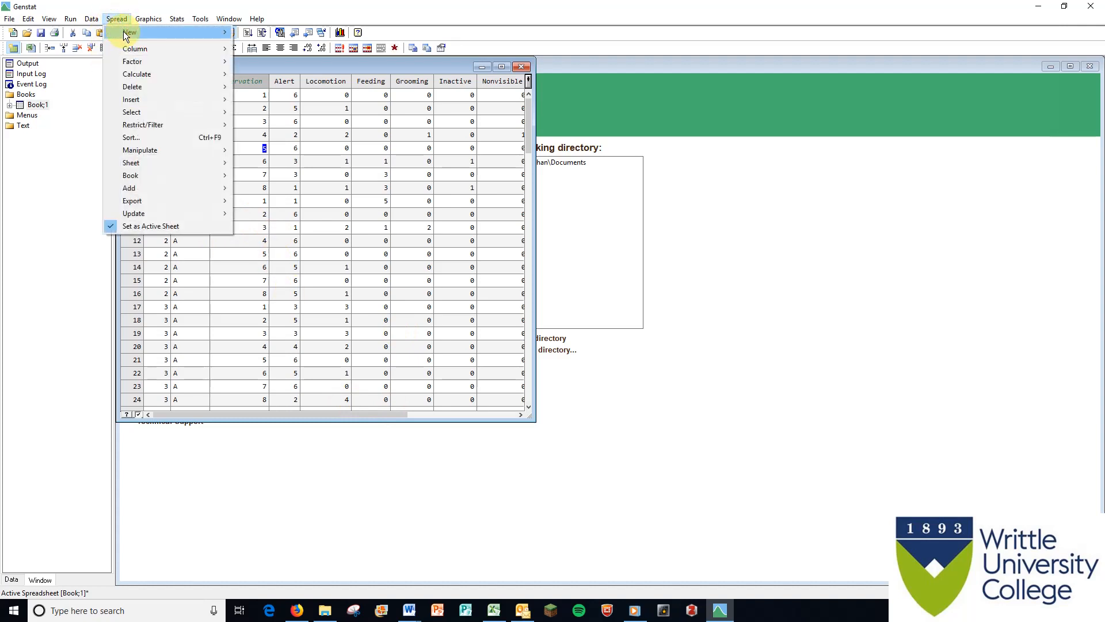
pyautogui.moveTo(144, 72)
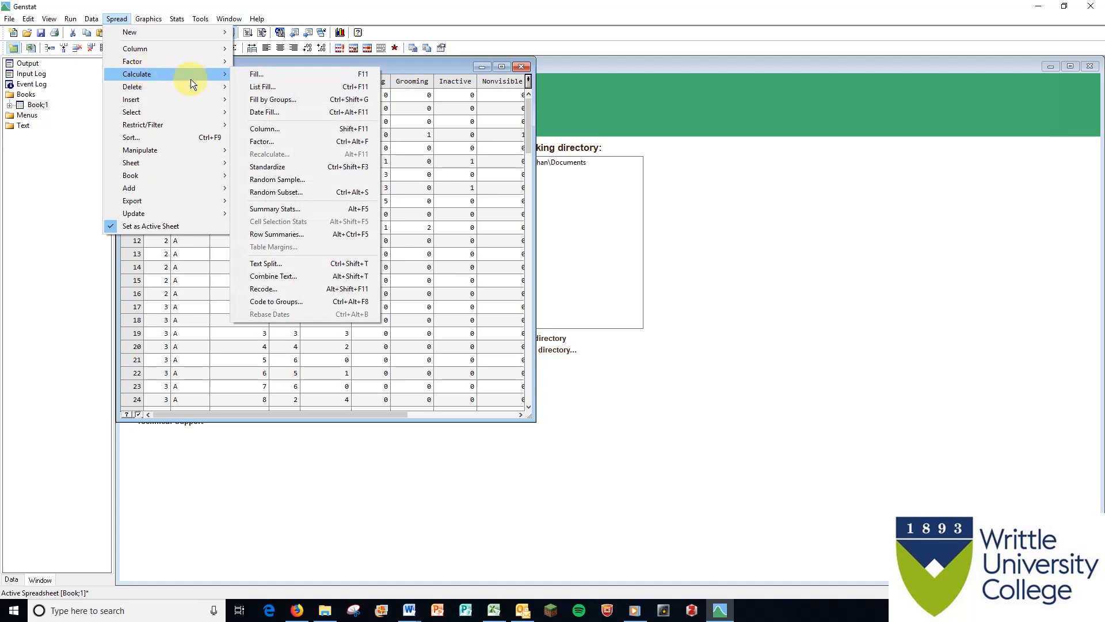
pyautogui.click(276, 210)
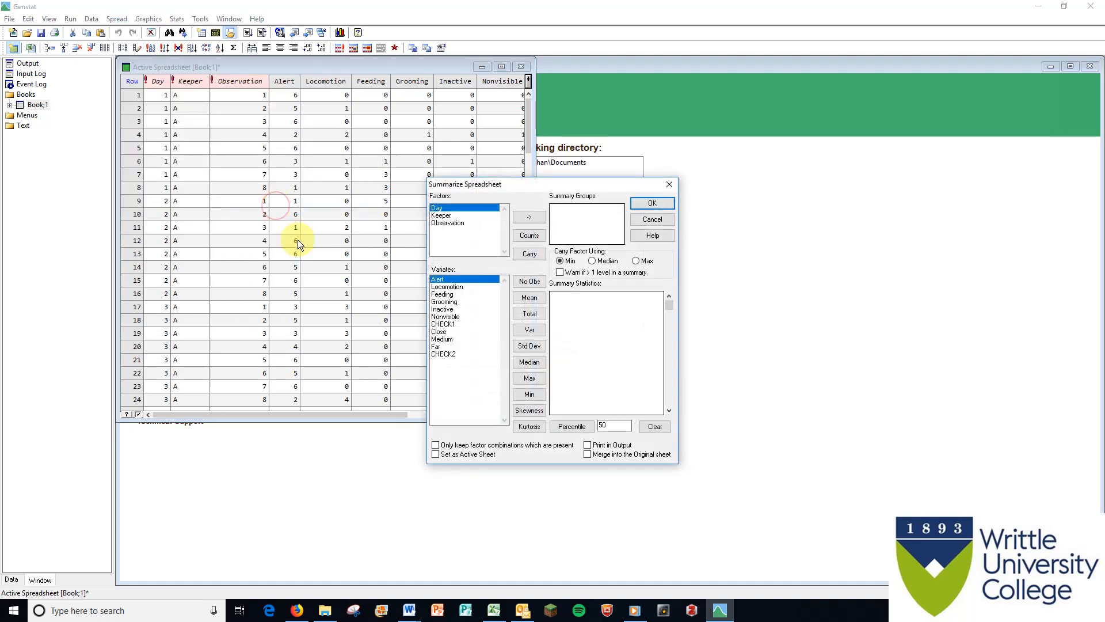
pyautogui.doubleClick(441, 216)
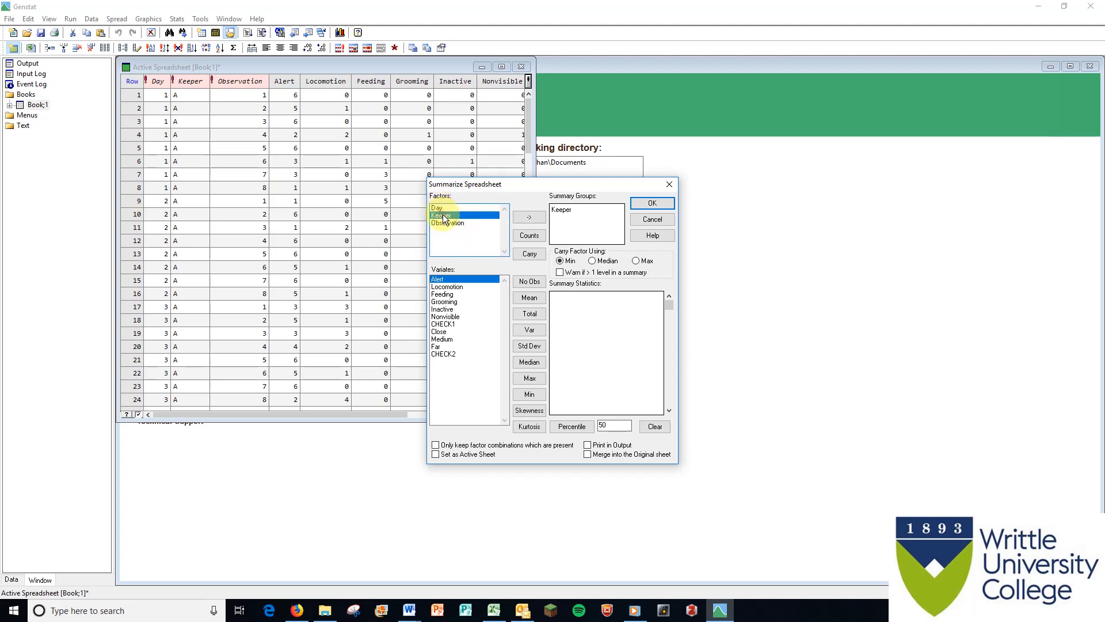
pyautogui.doubleClick(441, 208)
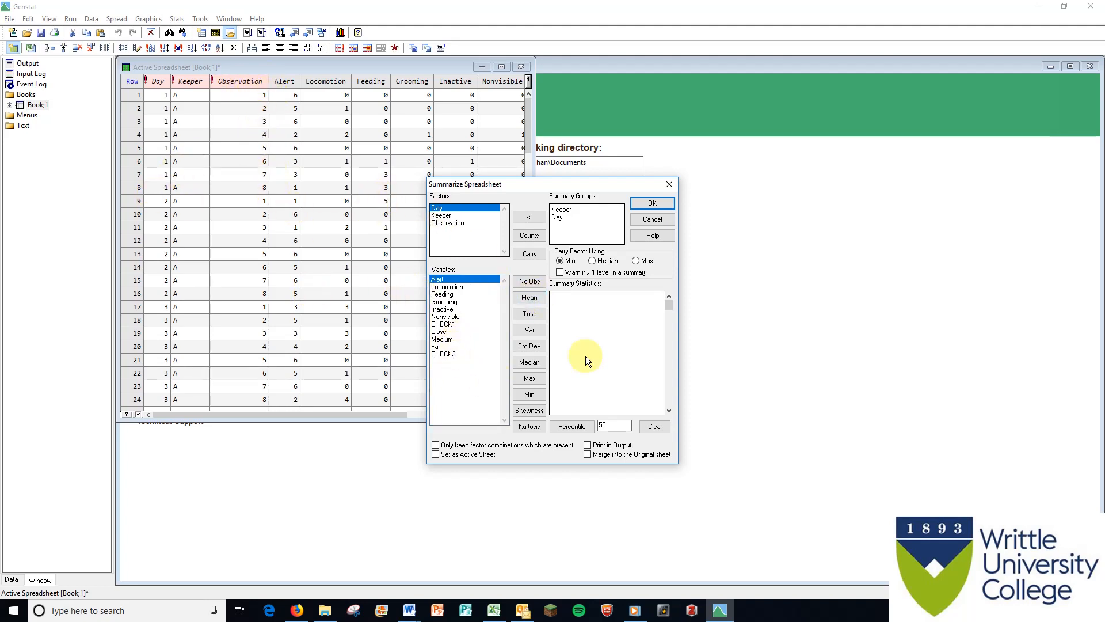
# Add the totals of every variate, Alert through CHECK2, to the summary statistics and generate the summary spreadsheet.
pyautogui.click(521, 311)
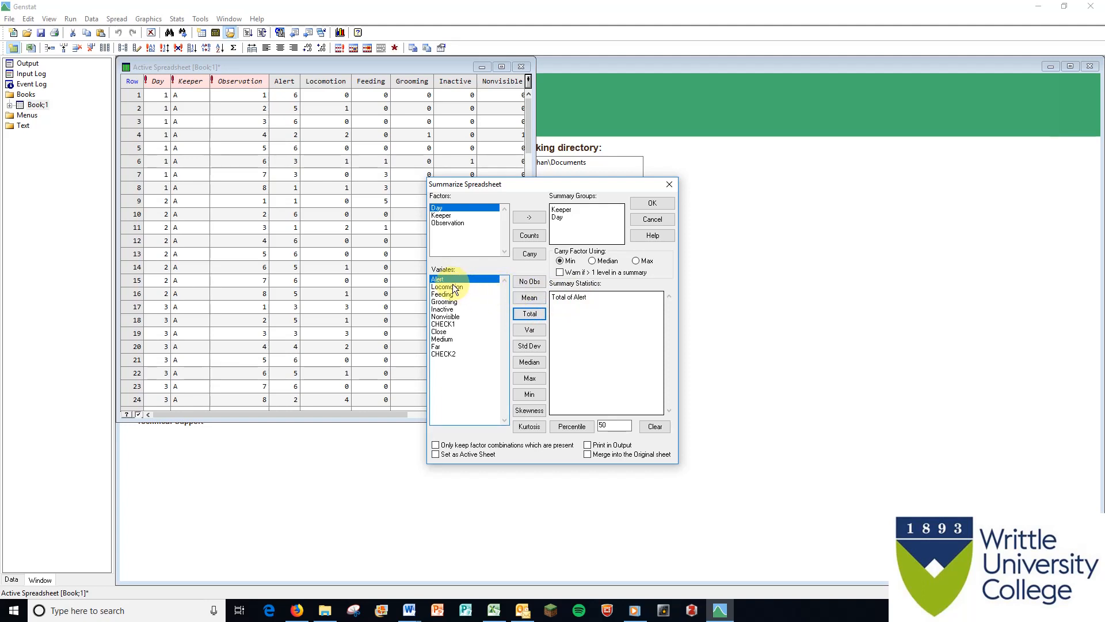
pyautogui.click(452, 286)
pyautogui.click(541, 317)
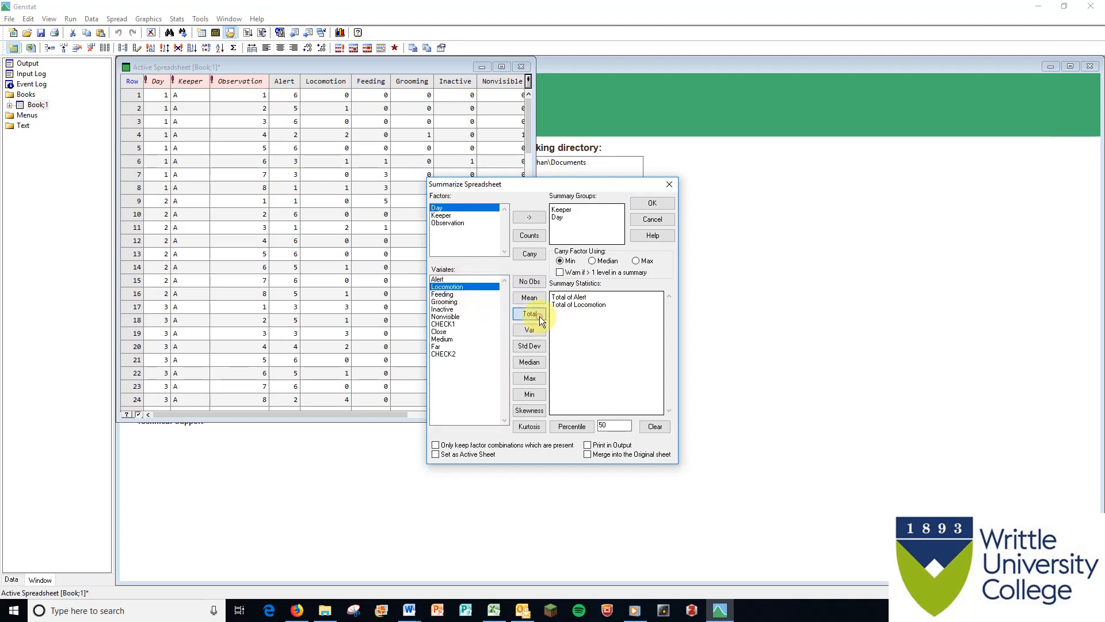
pyautogui.click(449, 295)
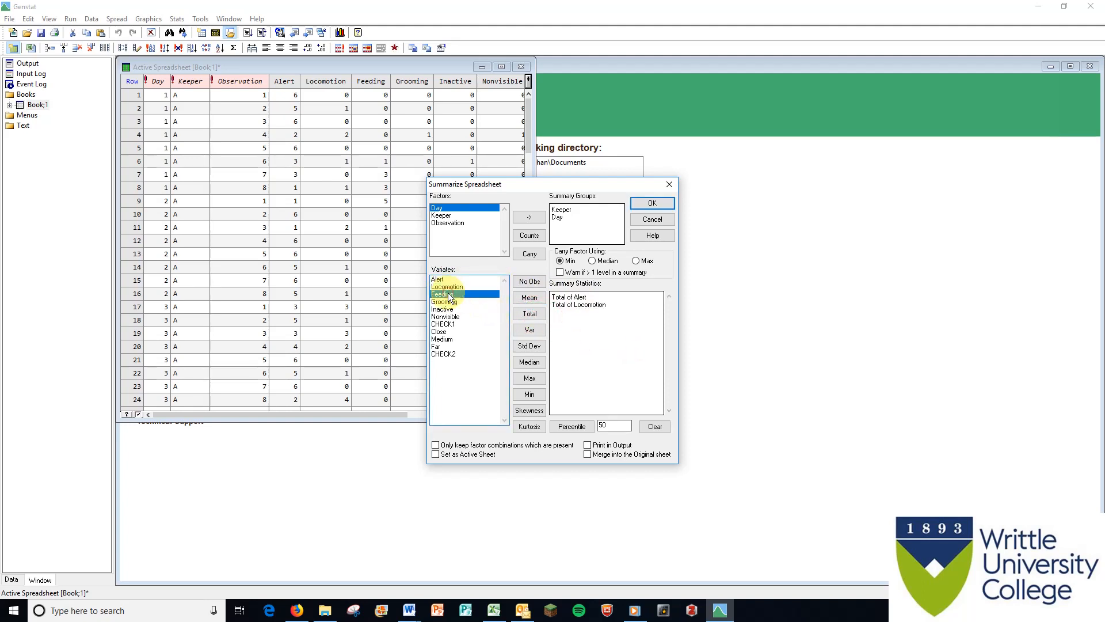
pyautogui.keyDown('shift'); pyautogui.click(453, 354); pyautogui.keyUp('shift')
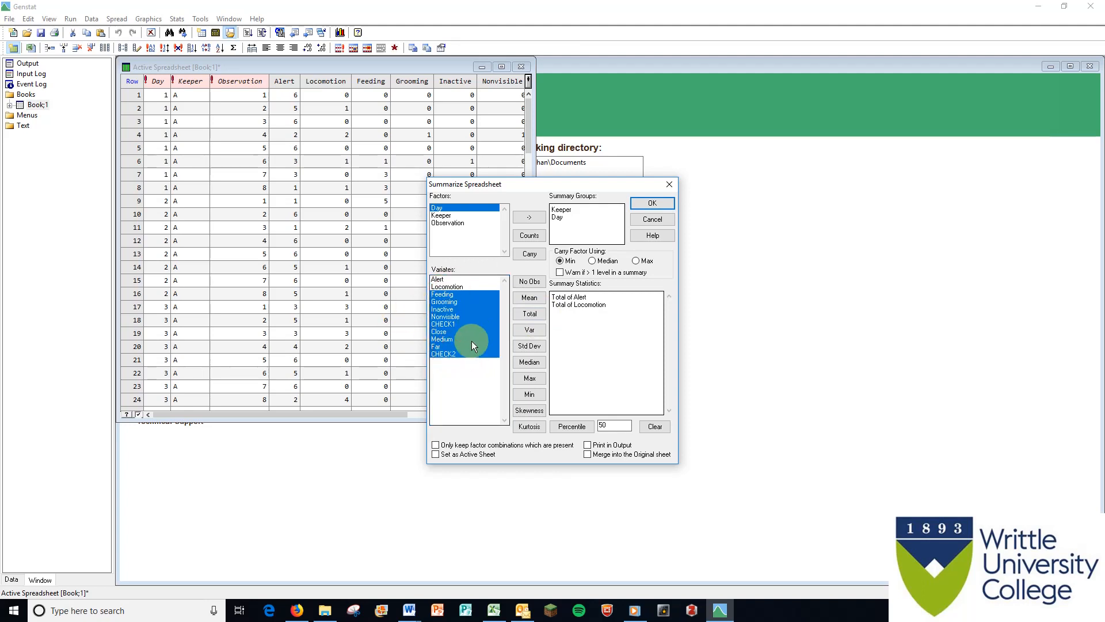
pyautogui.click(528, 314)
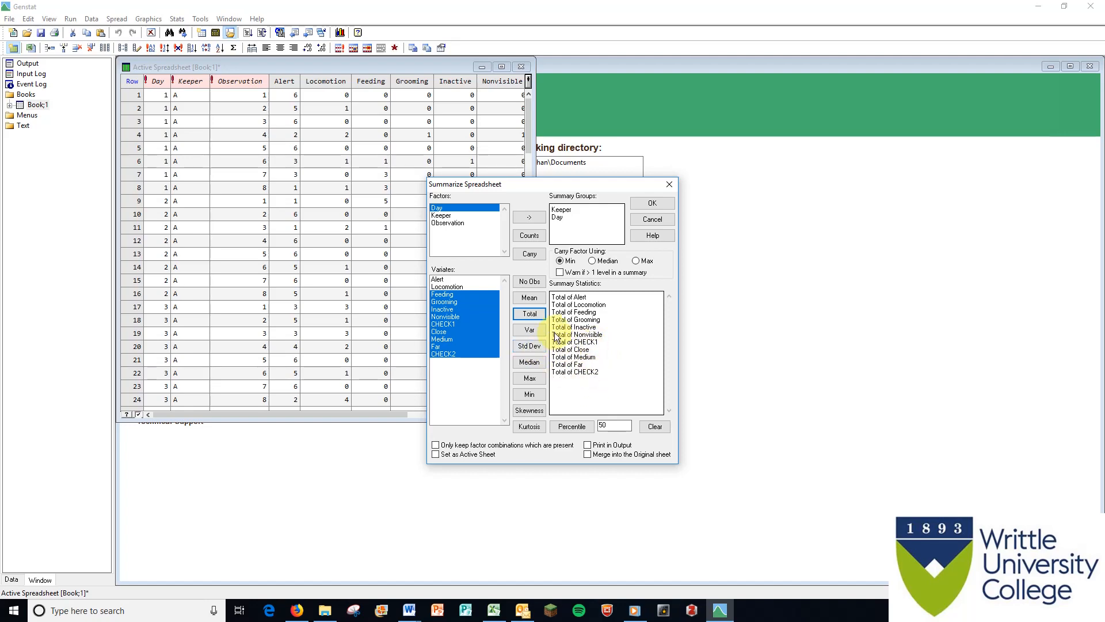
pyautogui.click(646, 206)
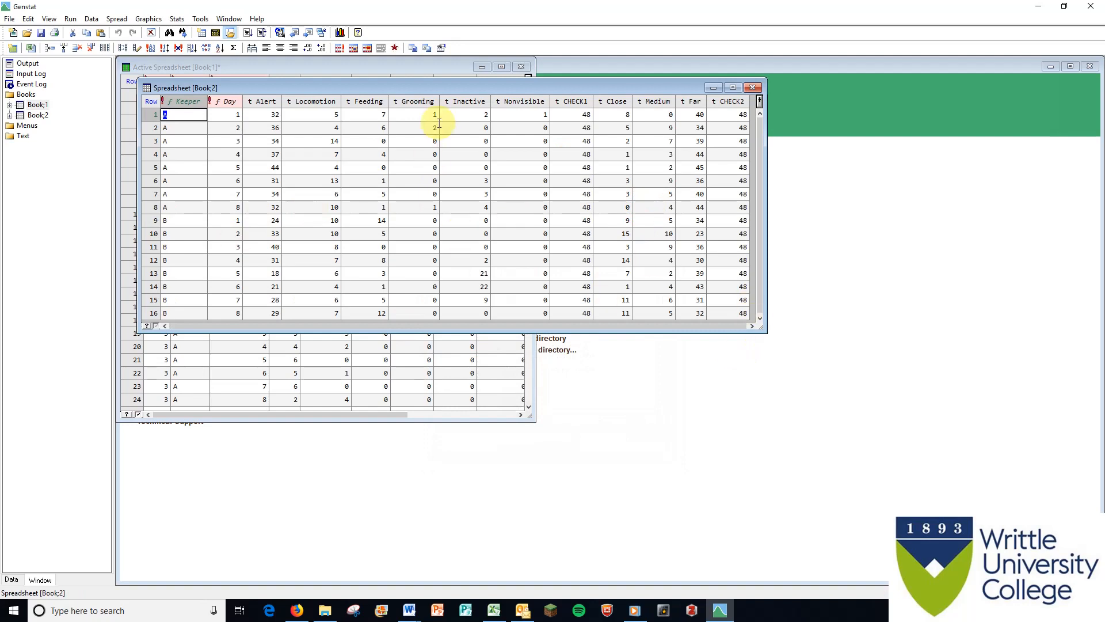
# Reposition the Book;2 summary spreadsheet beside the original data and copy its contents as tabbed text.
pyautogui.moveTo(440, 91); pyautogui.dragTo(531, 154)
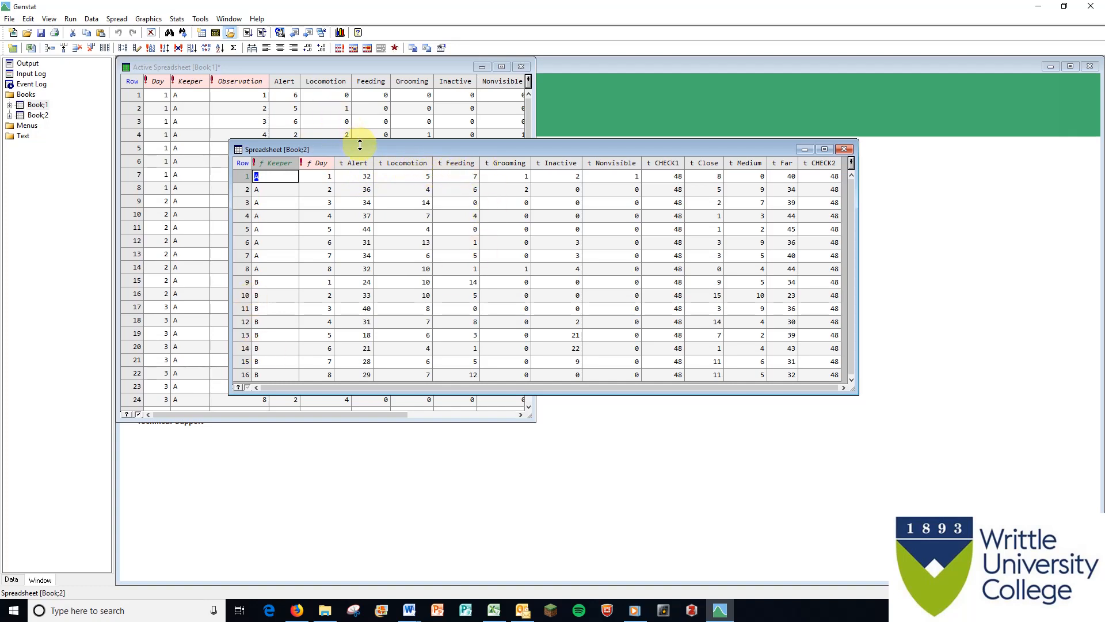
pyautogui.moveTo(360, 148); pyautogui.dragTo(399, 133)
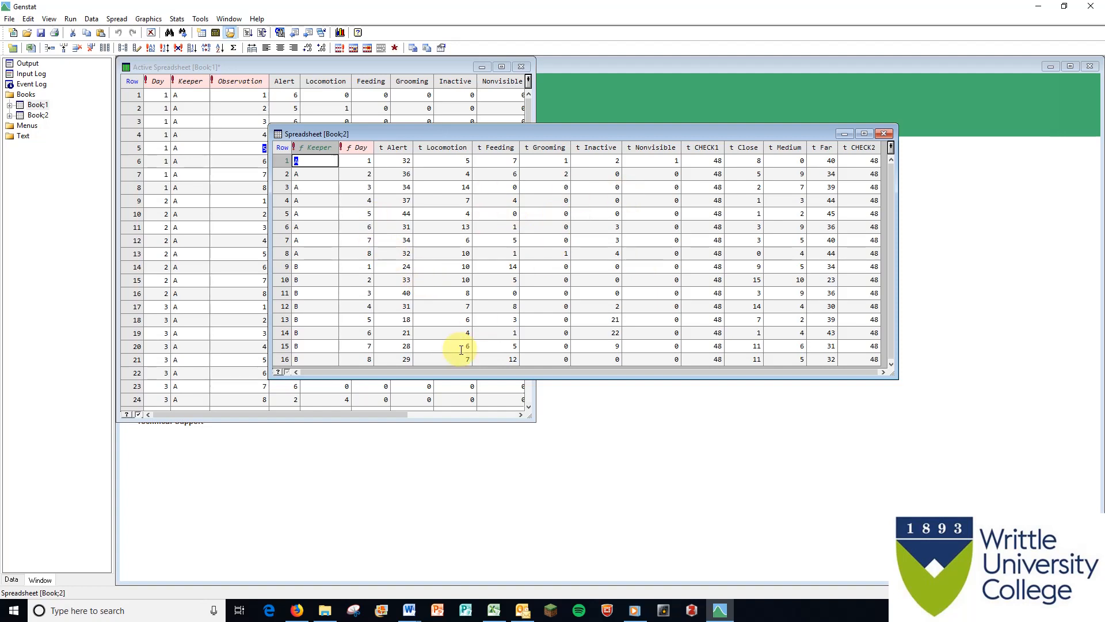
pyautogui.click(28, 19)
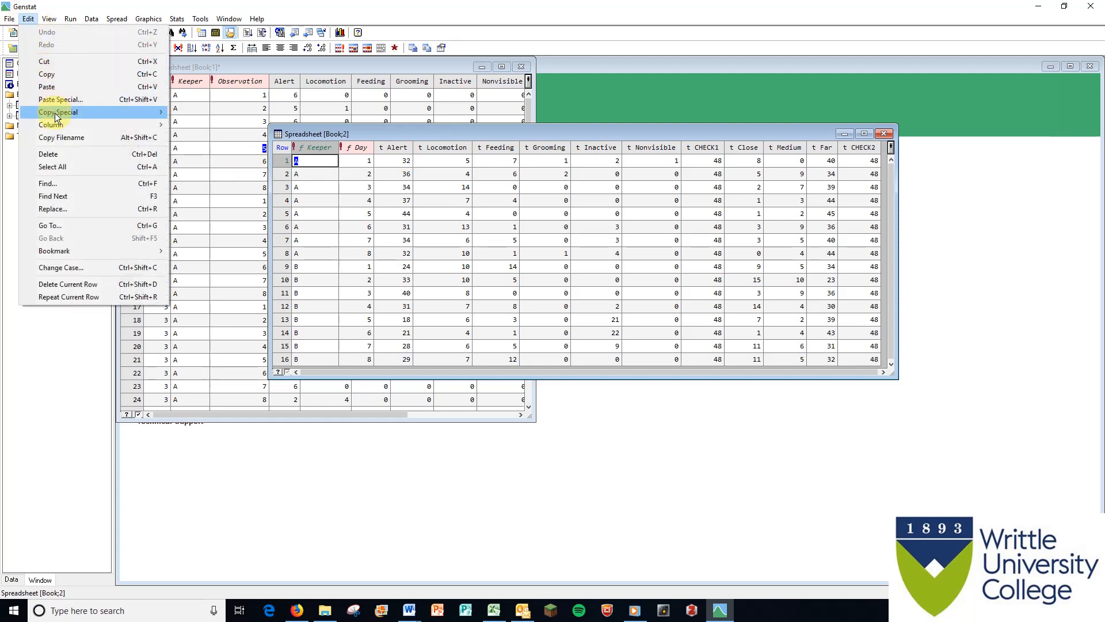
pyautogui.moveTo(65, 116)
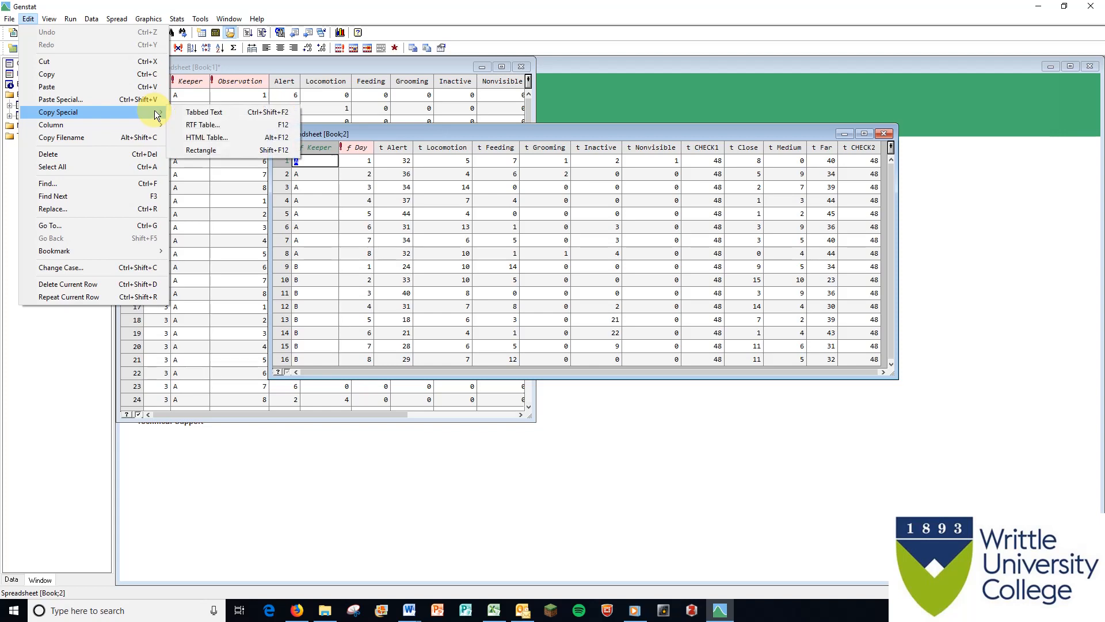
pyautogui.click(196, 112)
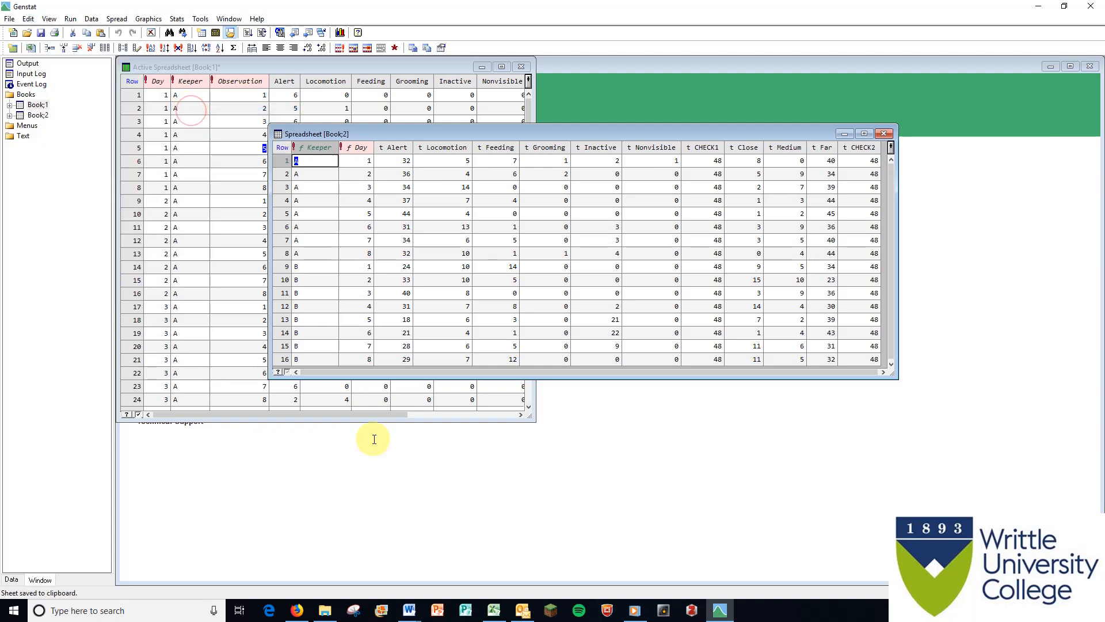
# Switch to Excel and paste the copied keeper and day totals into Sheet3 starting at A1, matching the destination formatting.
pyautogui.click(494, 610)
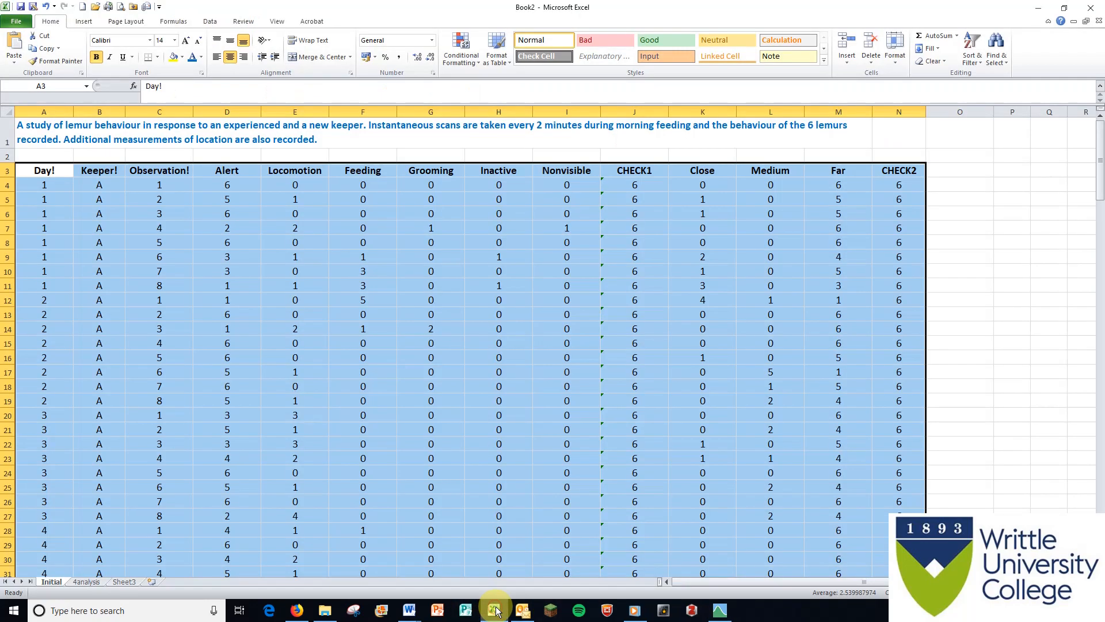
pyautogui.click(126, 580)
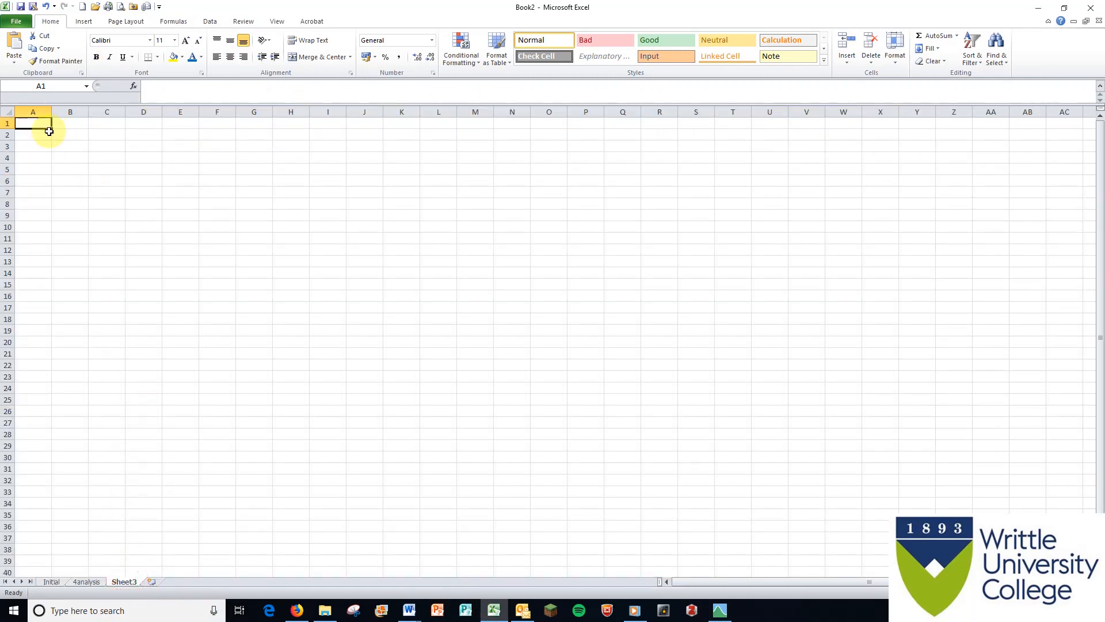
pyautogui.rightClick(33, 124)
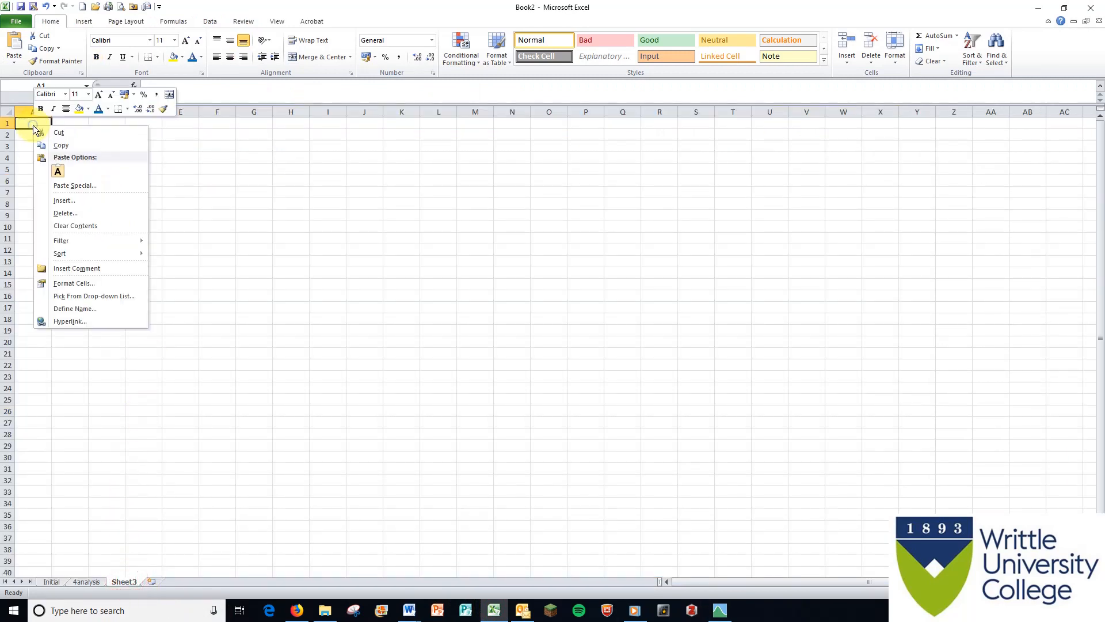
pyautogui.click(60, 171)
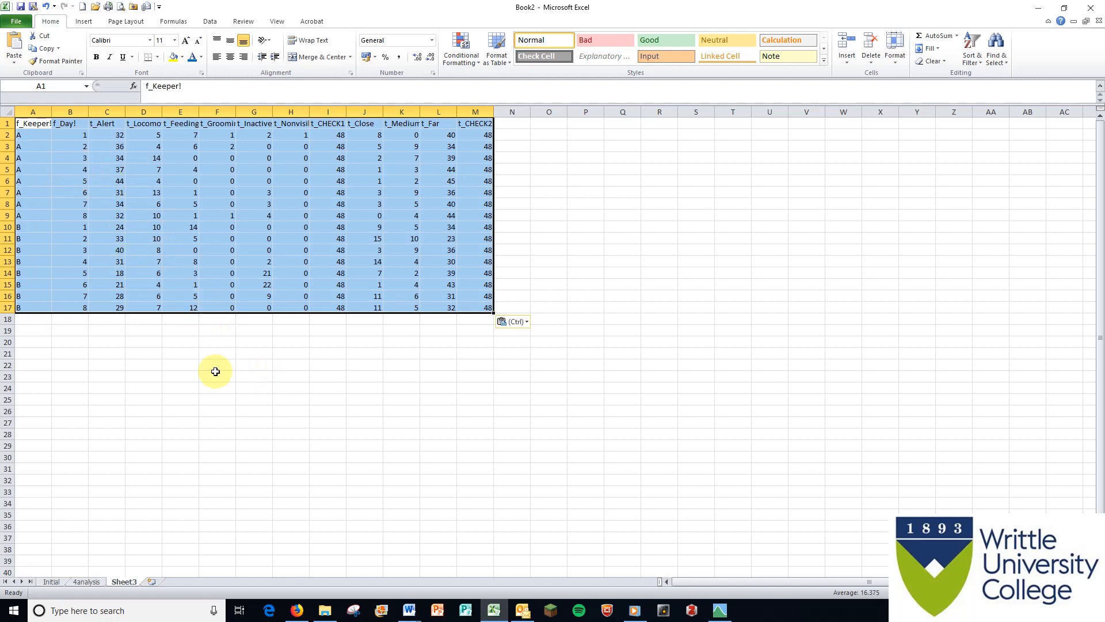
# Deselect the pasted table and highlight the Alert totals by keeper, ending with keeper B's values in C10:C17.
pyautogui.click(153, 373)
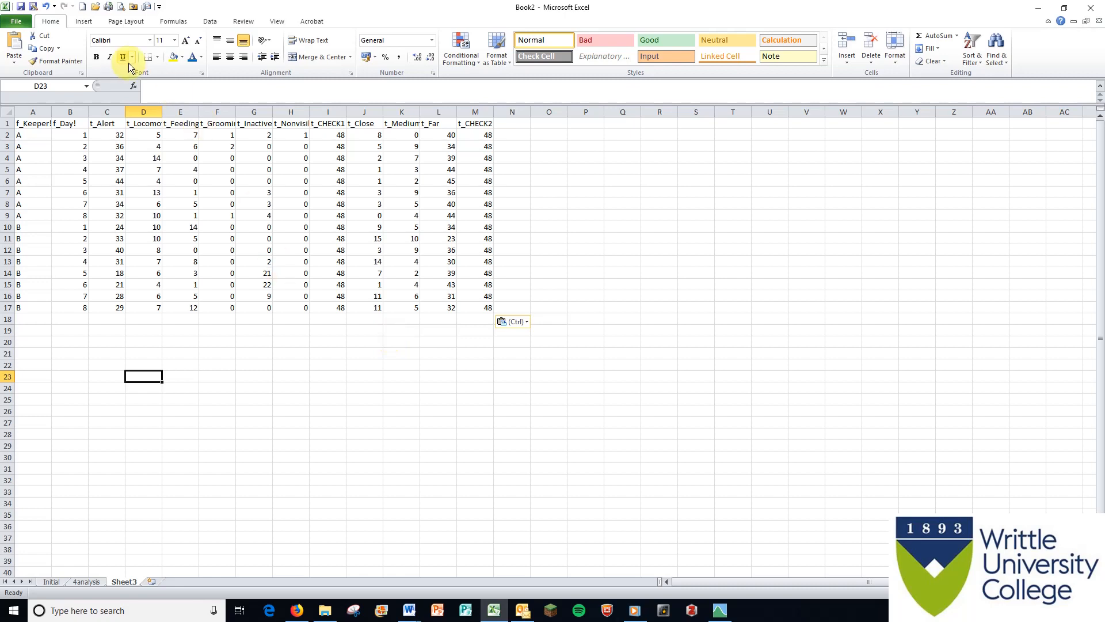
pyautogui.moveTo(111, 137); pyautogui.dragTo(118, 309)
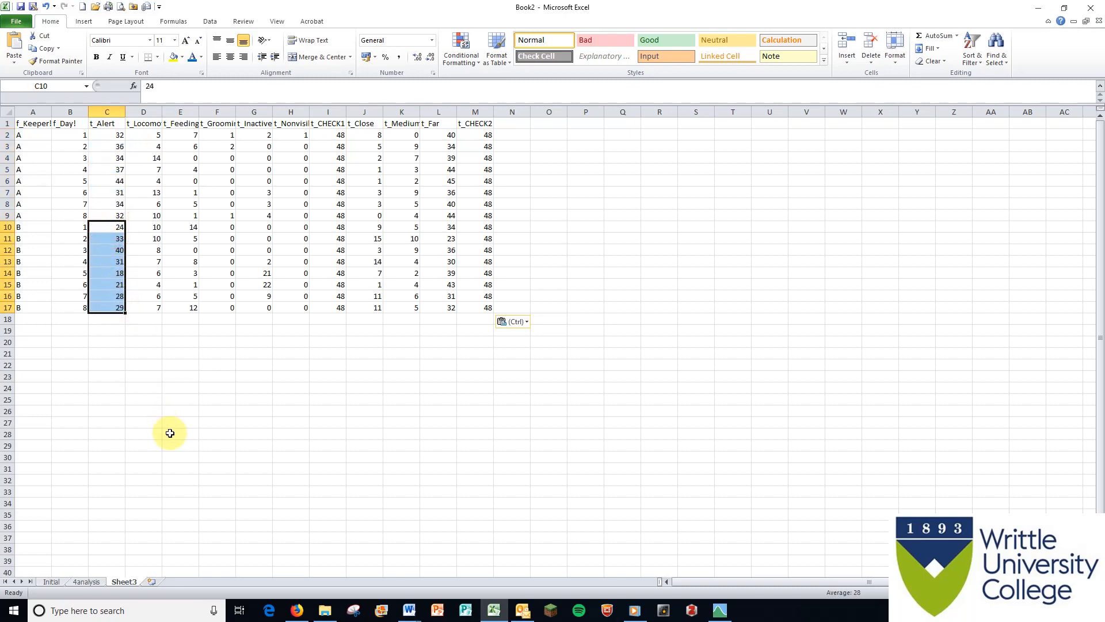